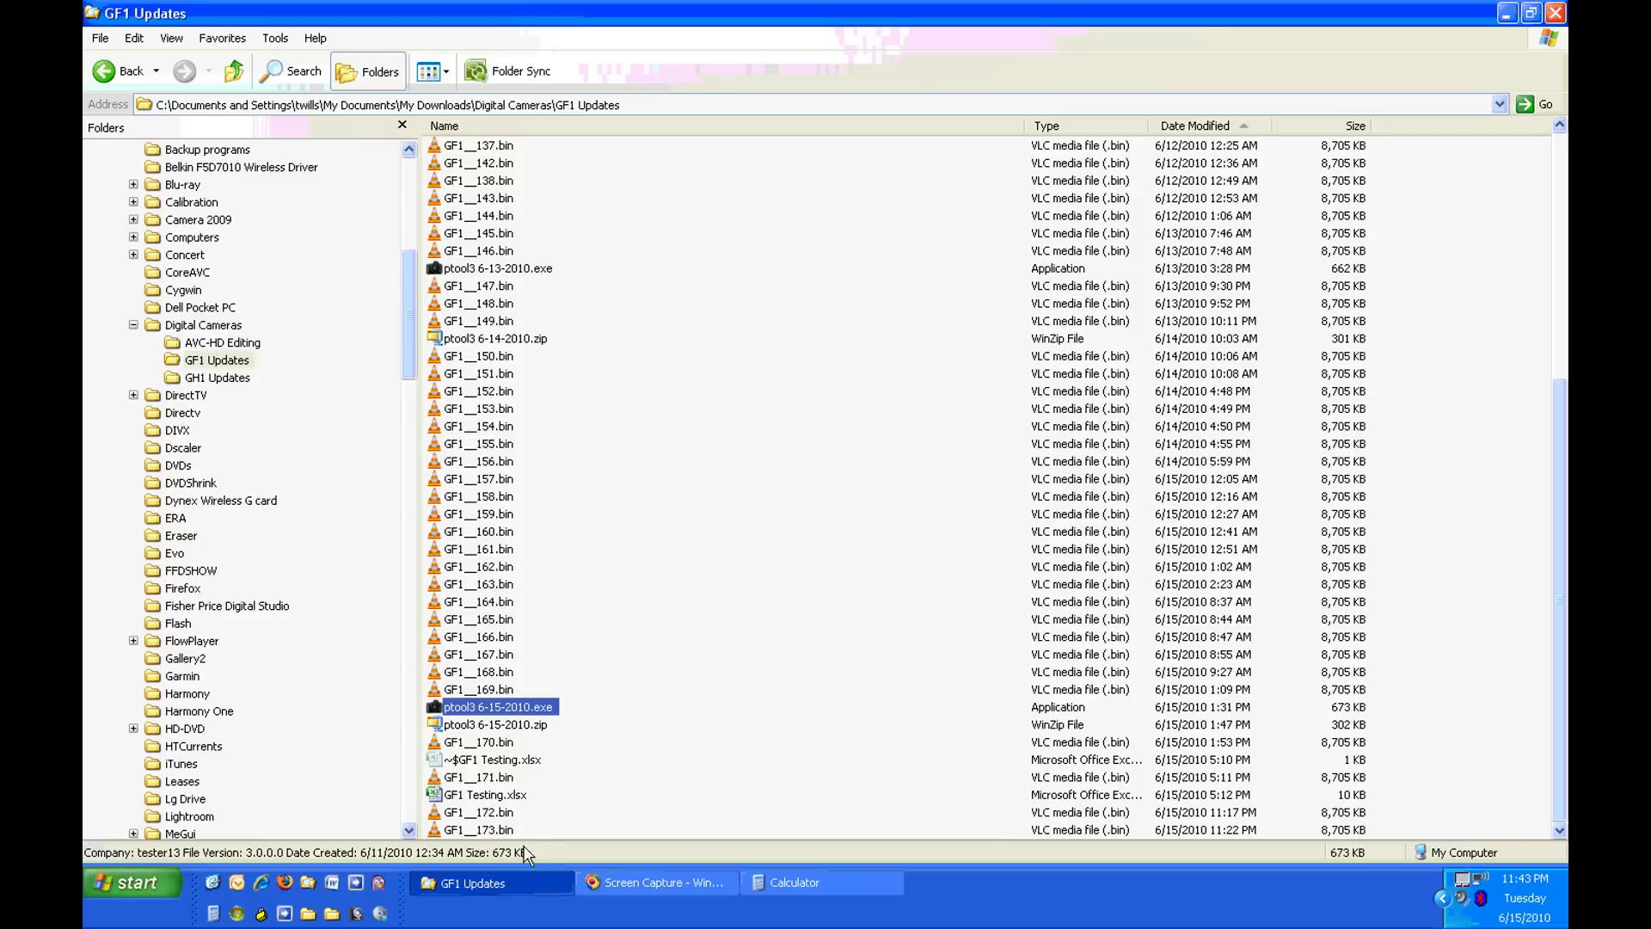
Launch PTool v3.36, load GF1__122.bin and enable Version change with increment 1.
right_click(436, 710)
click(478, 317)
click(748, 724)
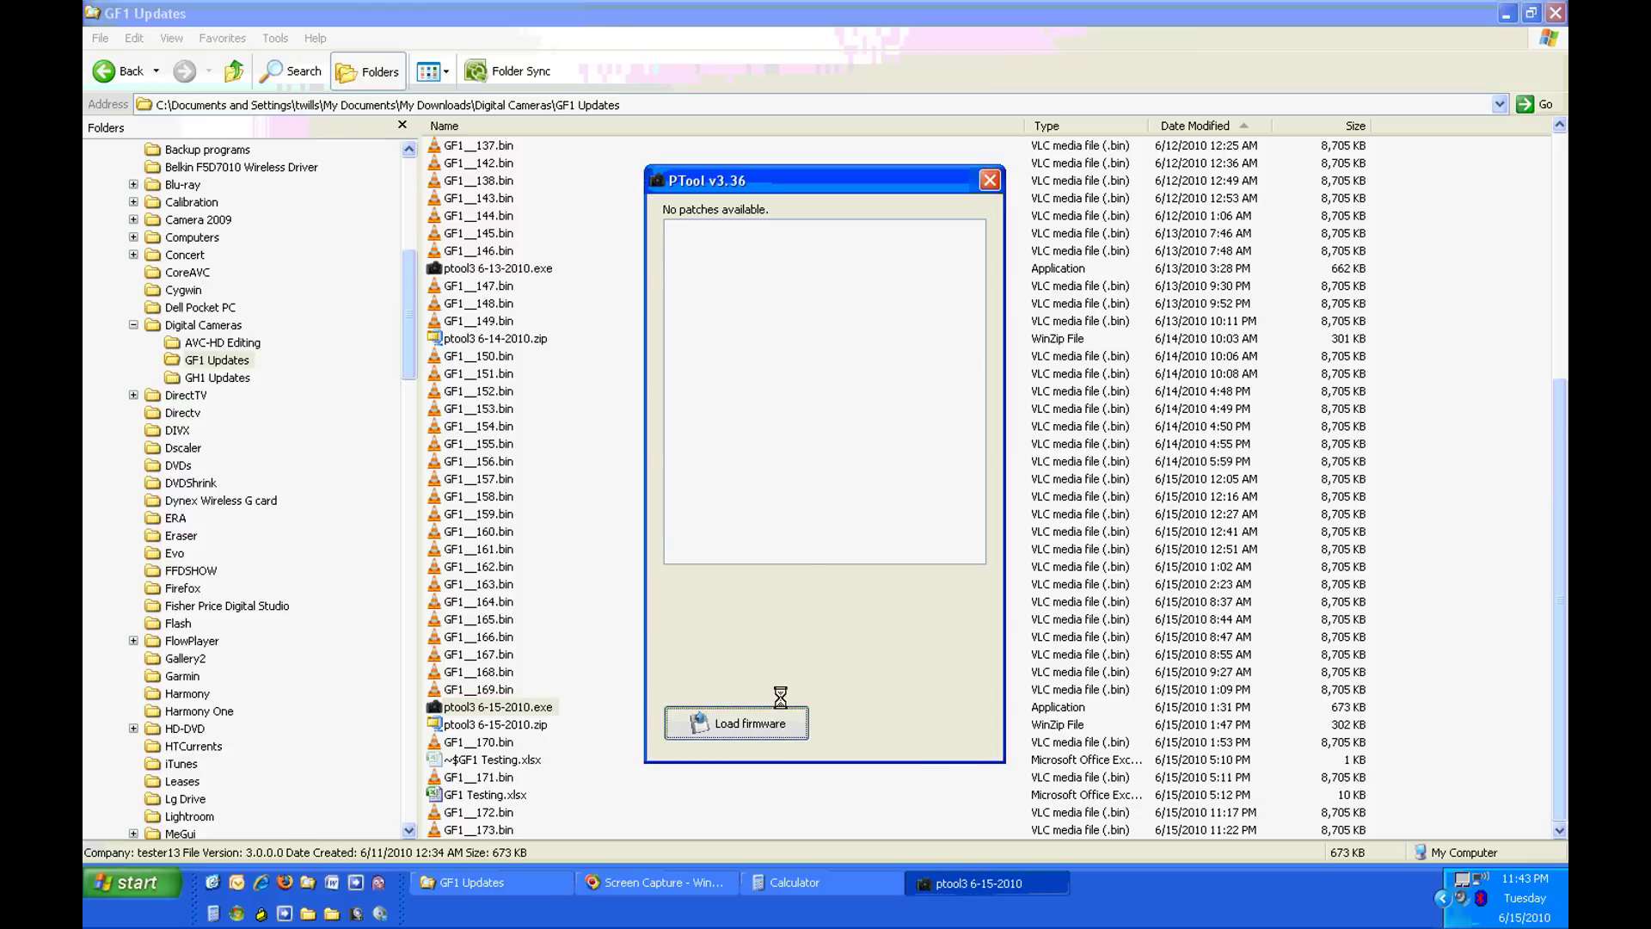
click(694, 262)
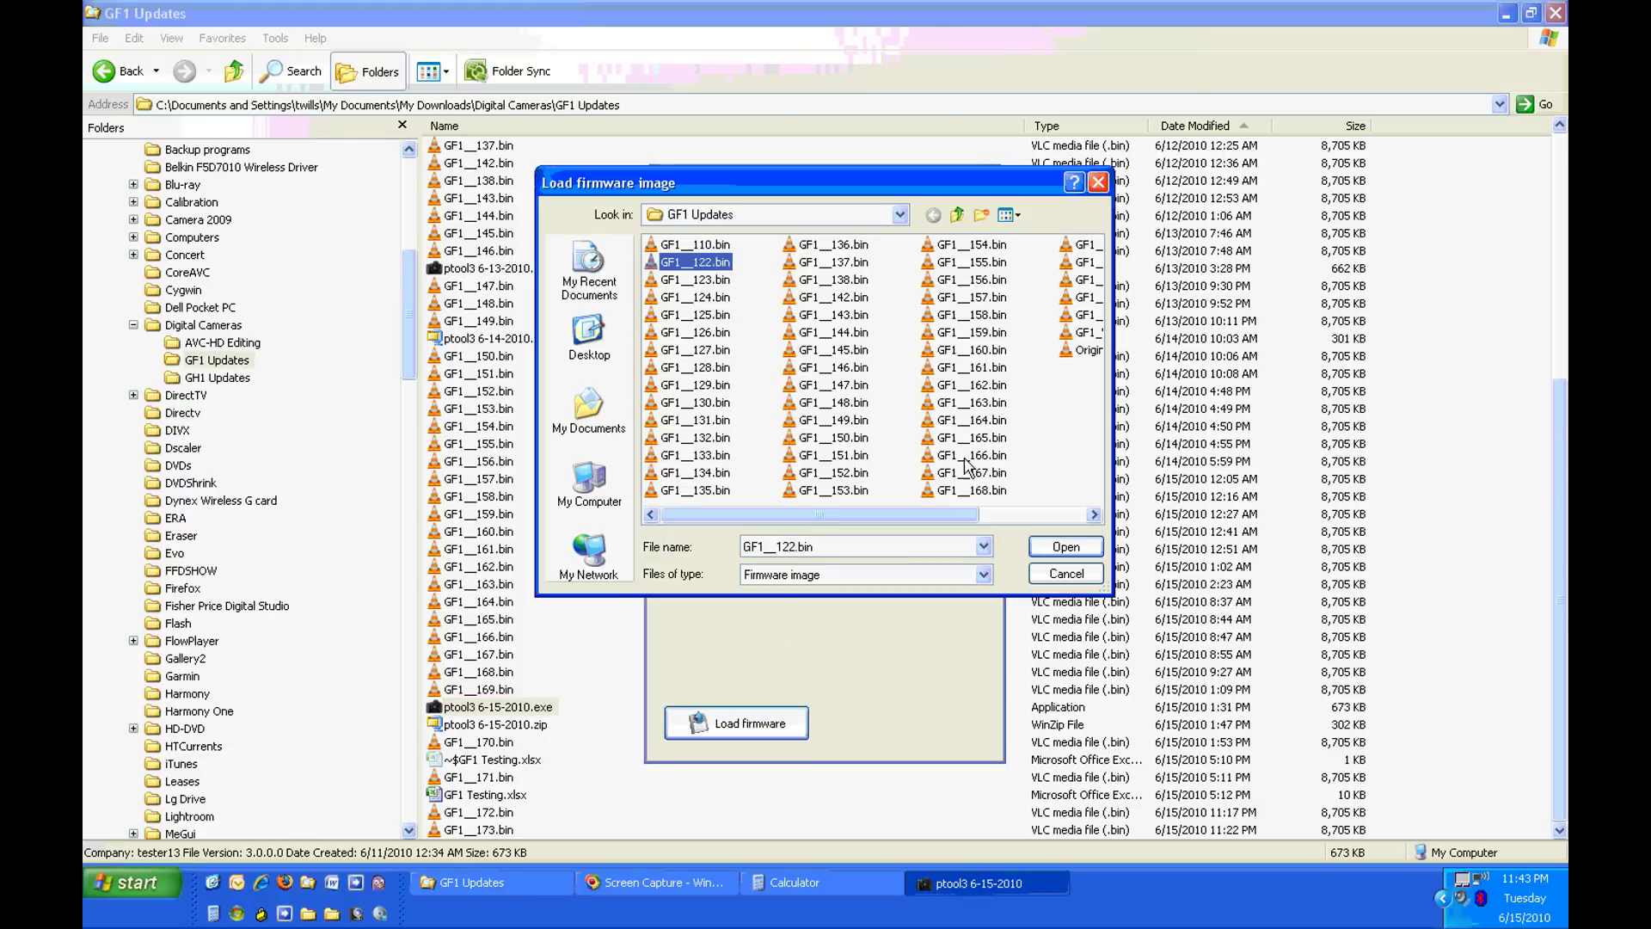
click(1066, 548)
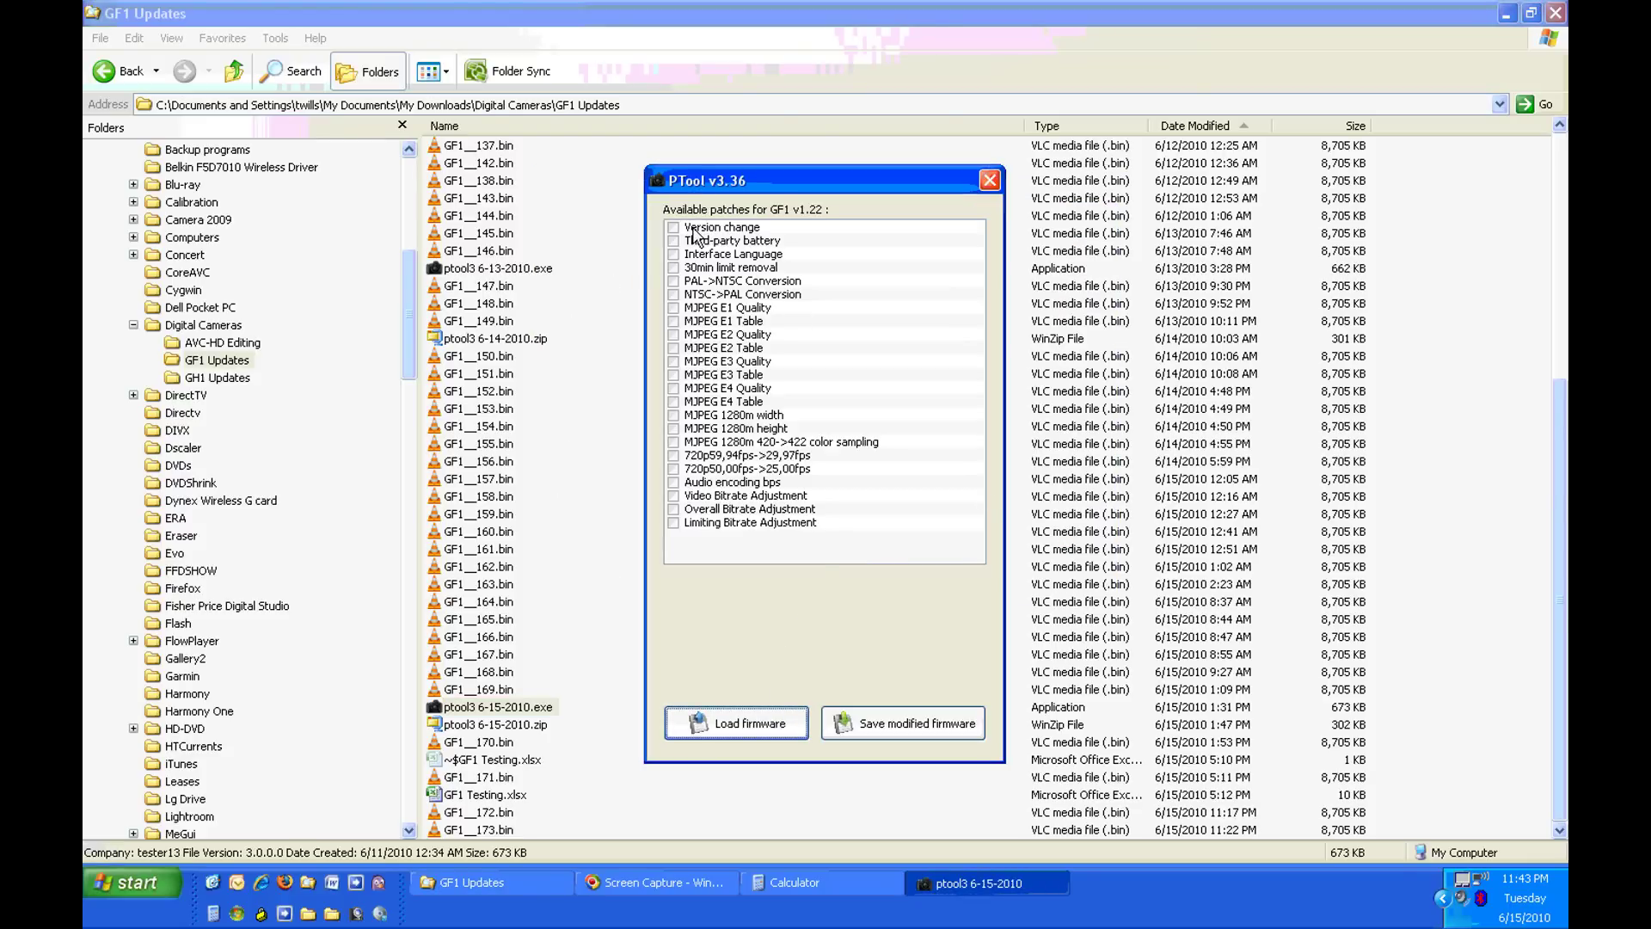
click(703, 228)
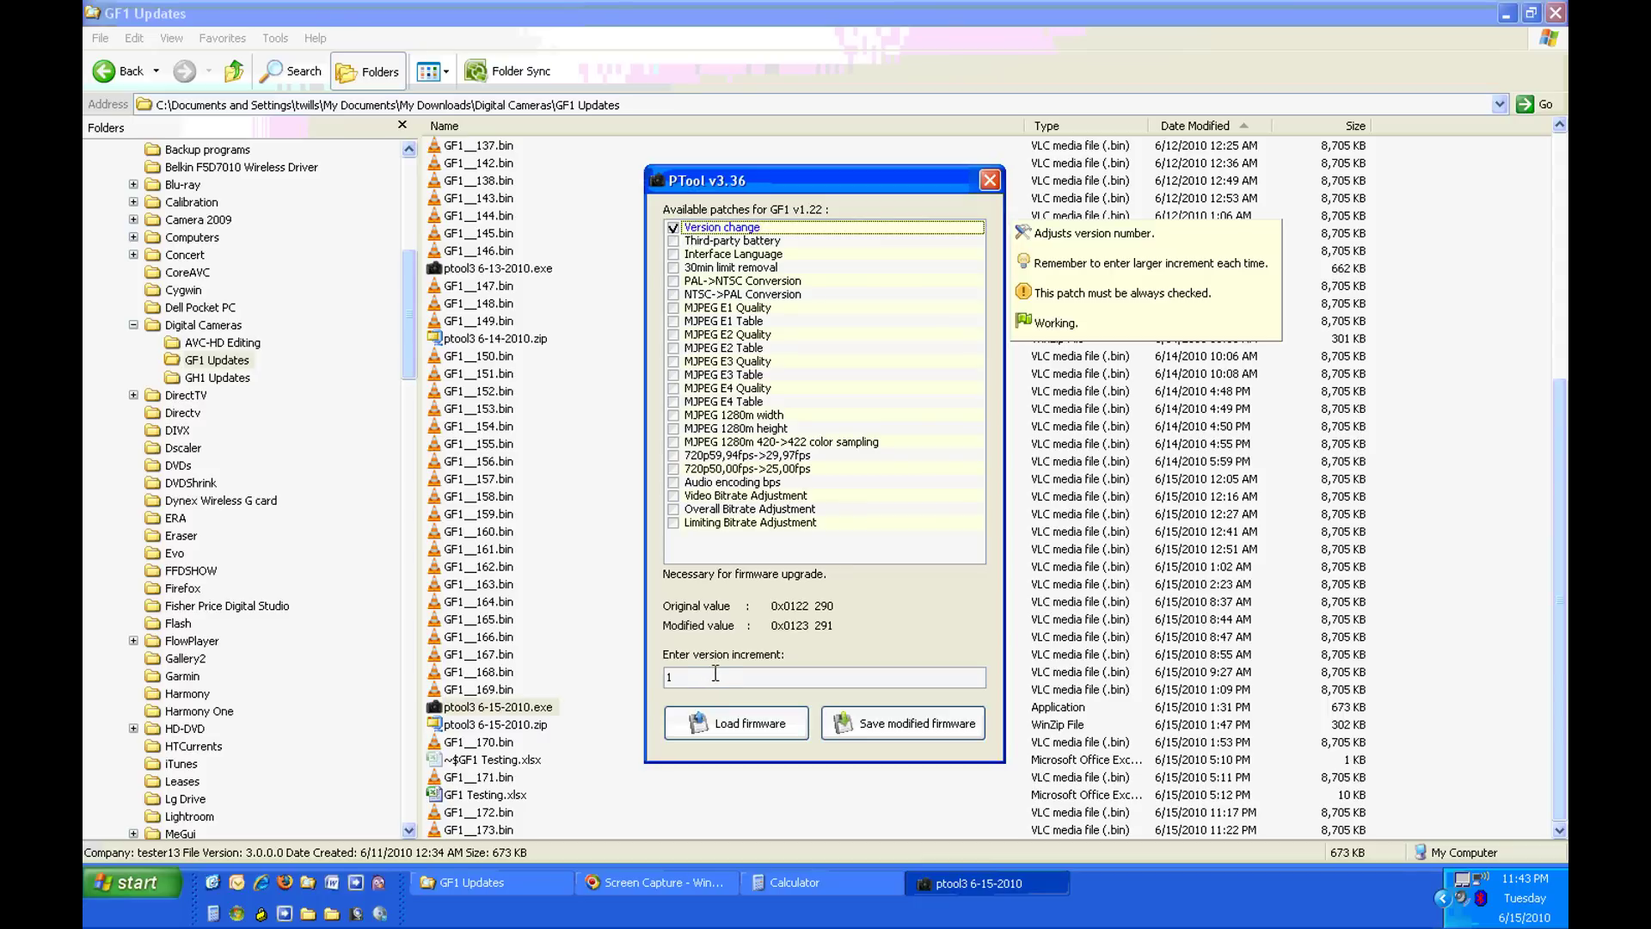
Check the newest firmware file number, then compute 173 + 1 − 122 = 52 in Calculator.
click(484, 829)
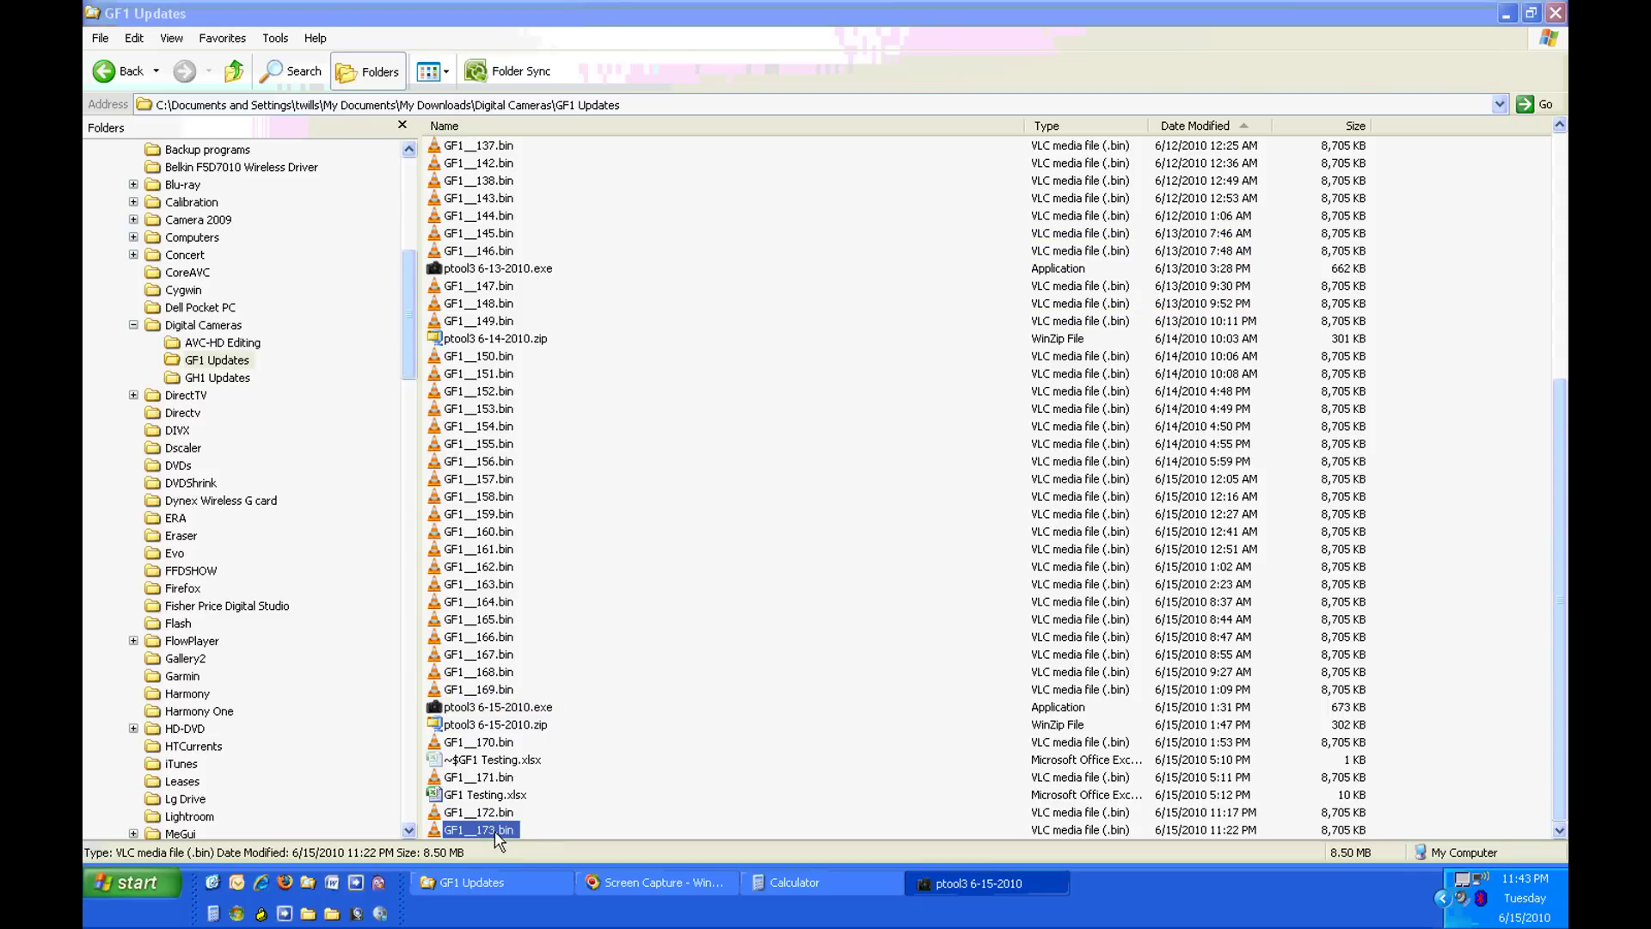
click(809, 882)
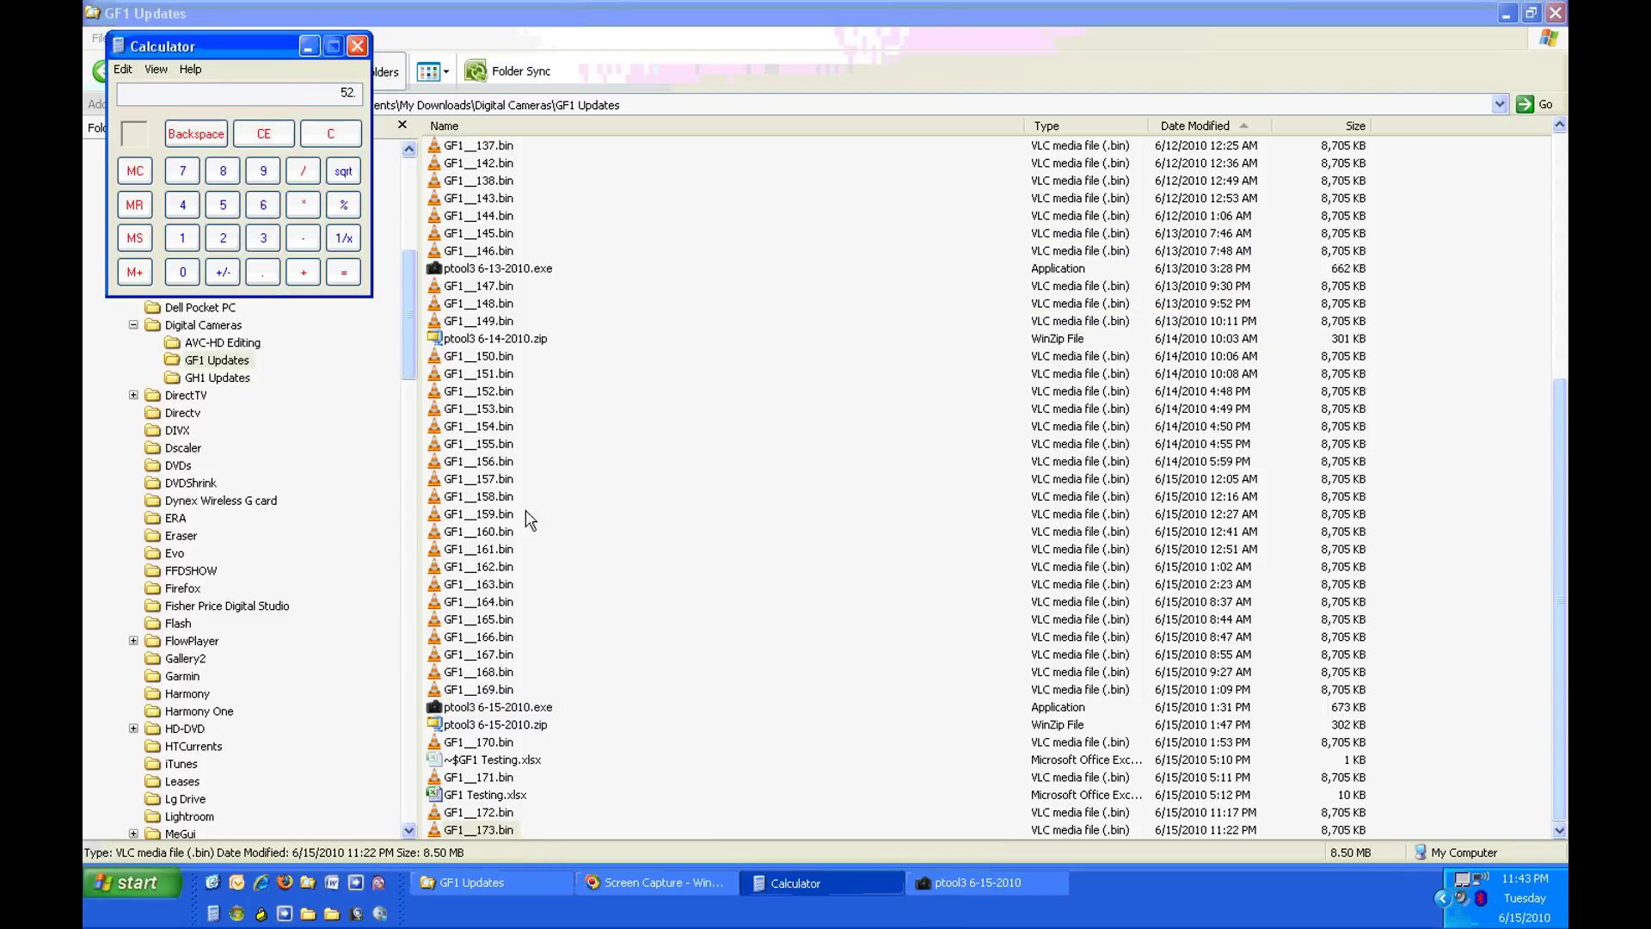
click(182, 238)
click(182, 171)
click(303, 272)
click(183, 237)
click(222, 238)
click(343, 272)
Select the version increment value, then tick the MJPEG E1–E4 quality/table and bitrate patches.
click(976, 882)
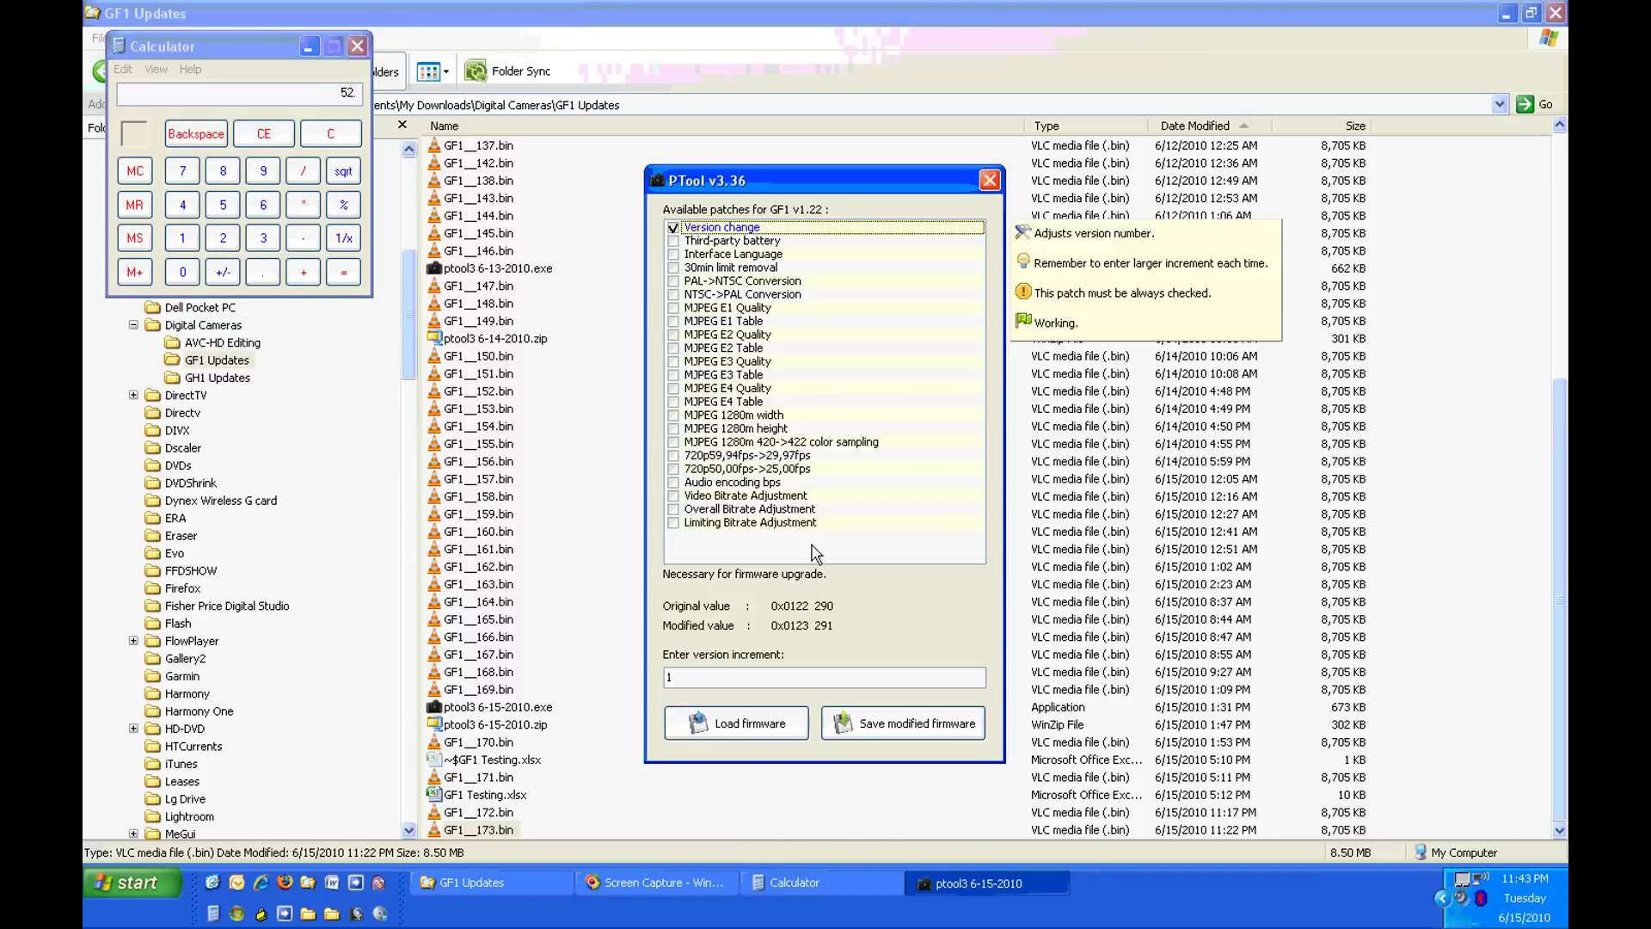
double_click(707, 677)
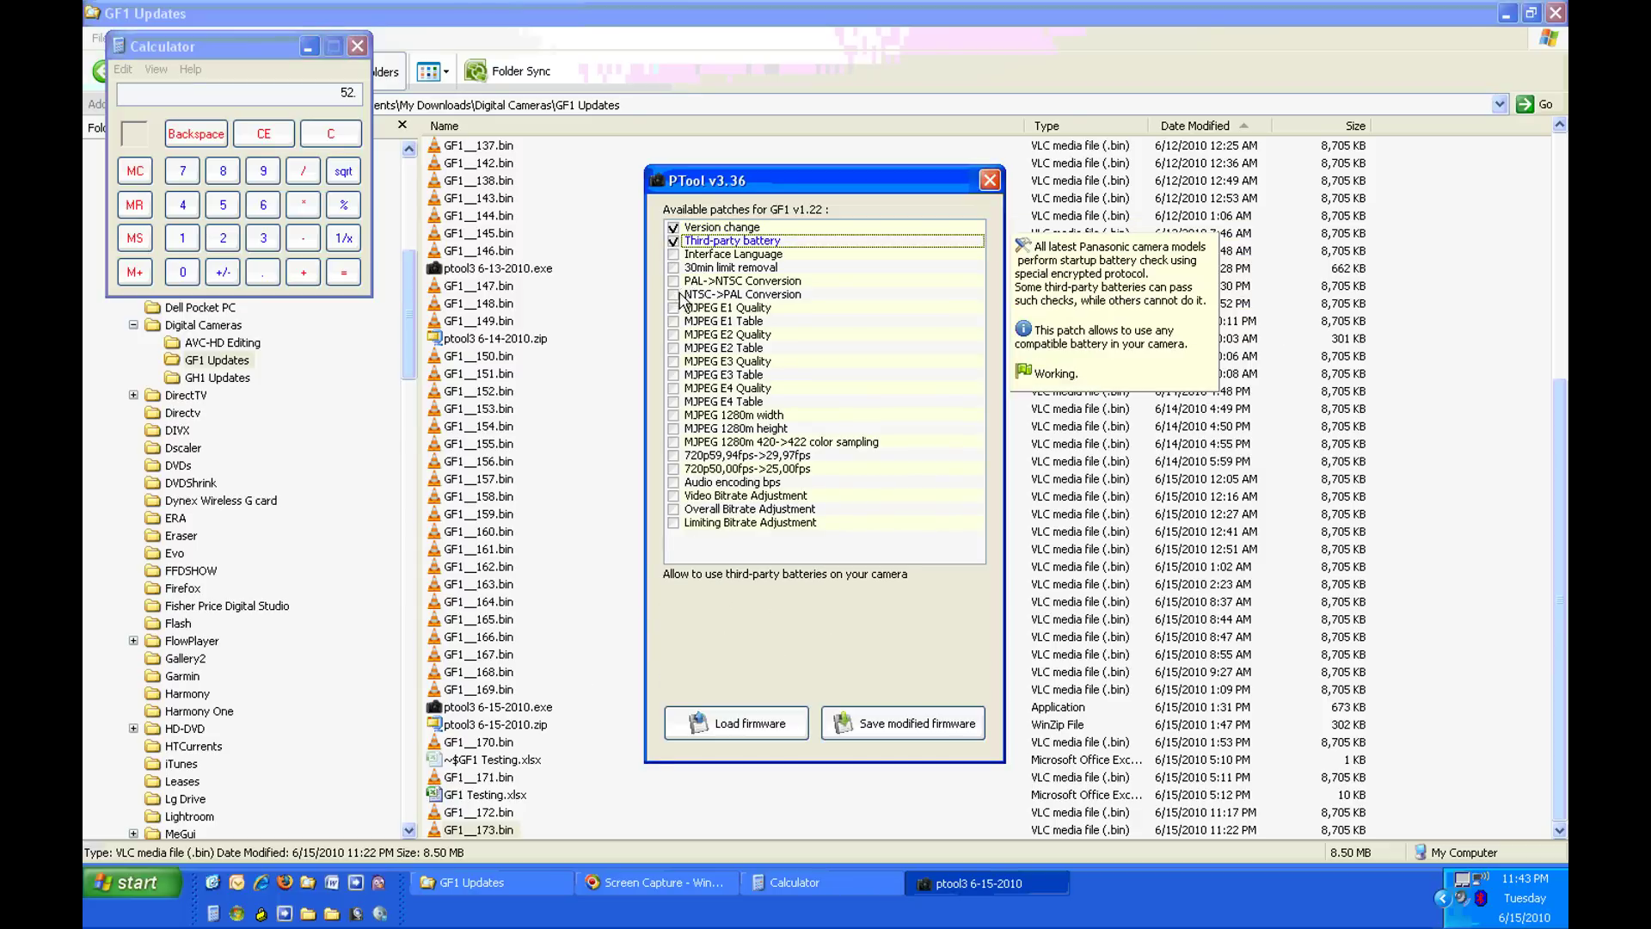
click(675, 308)
click(674, 321)
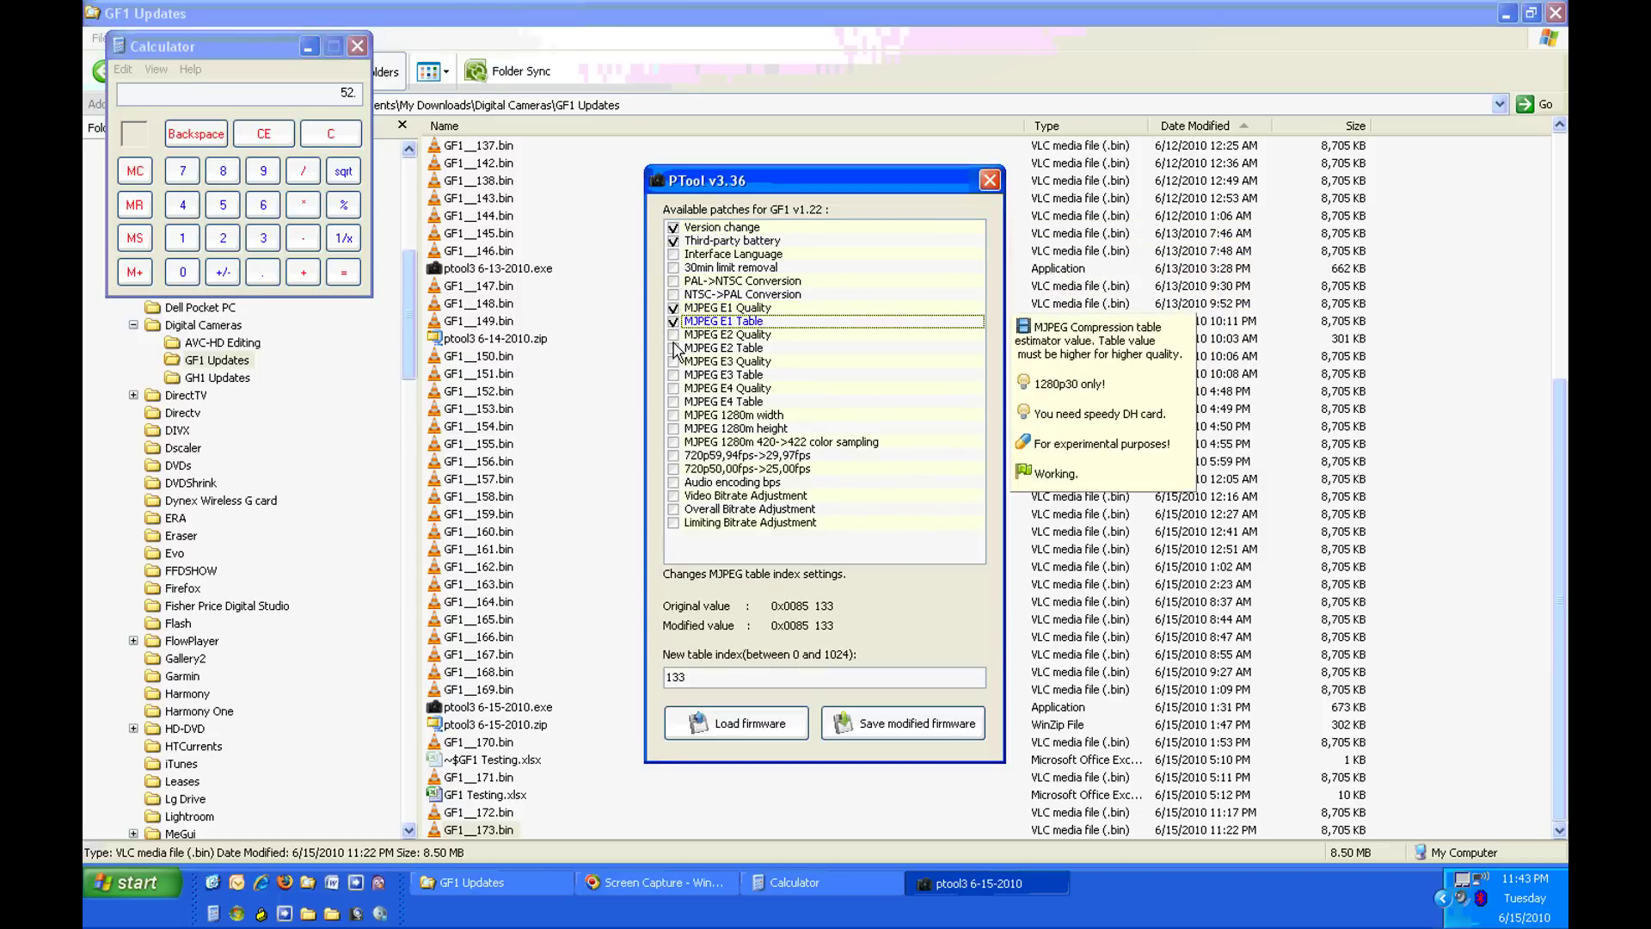
click(675, 334)
click(674, 361)
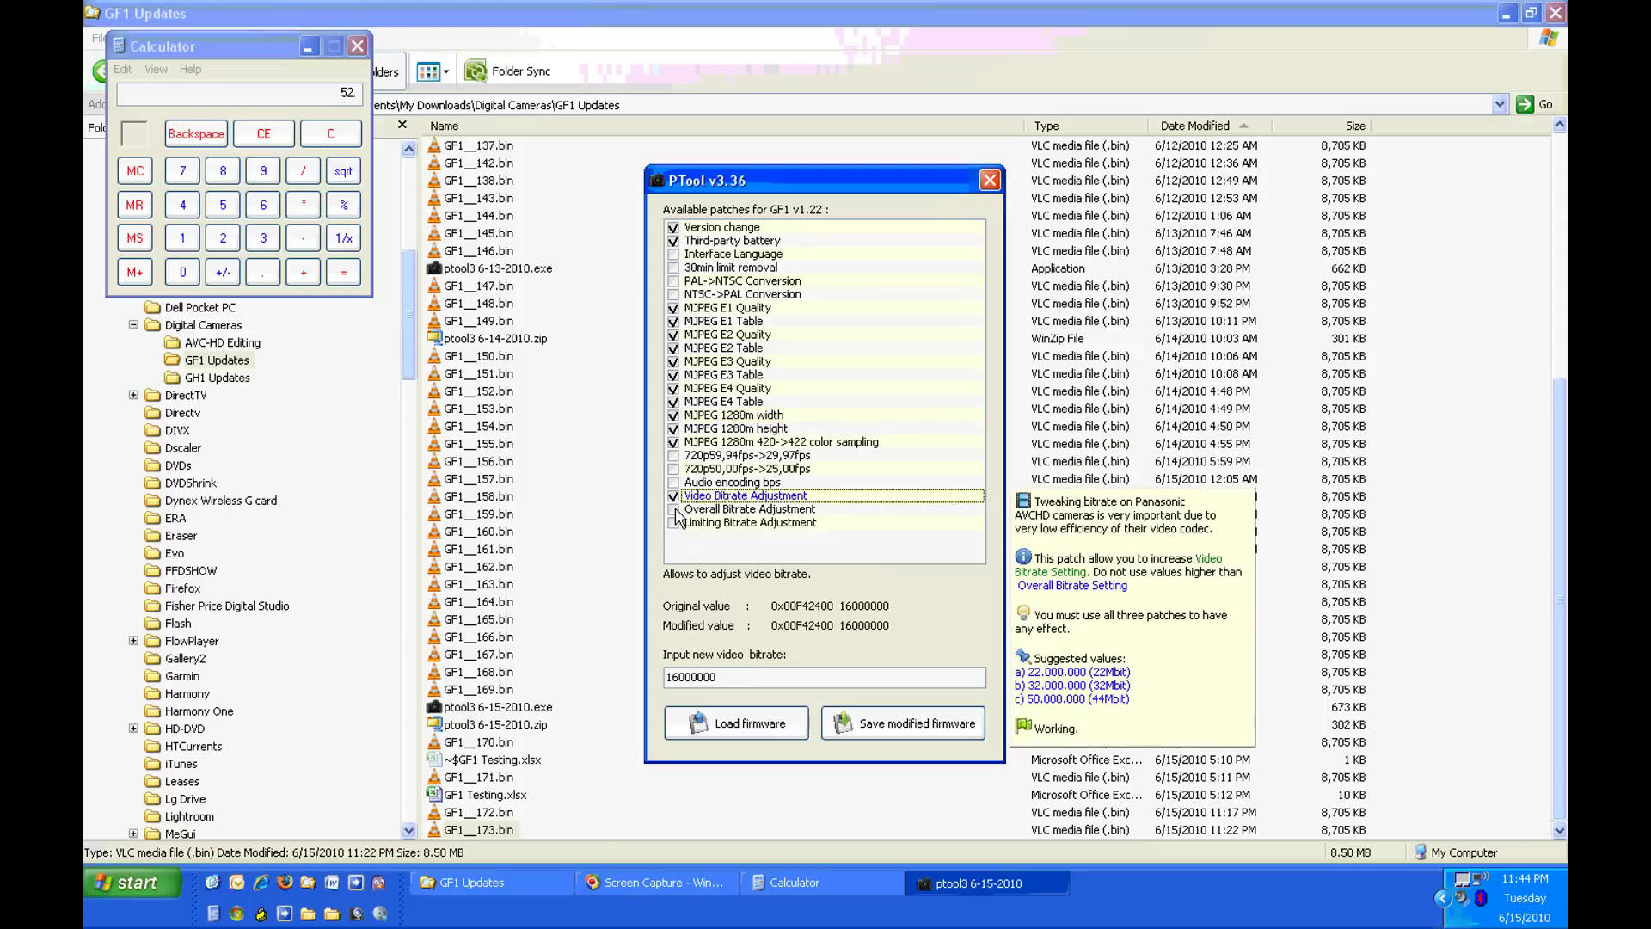
click(675, 509)
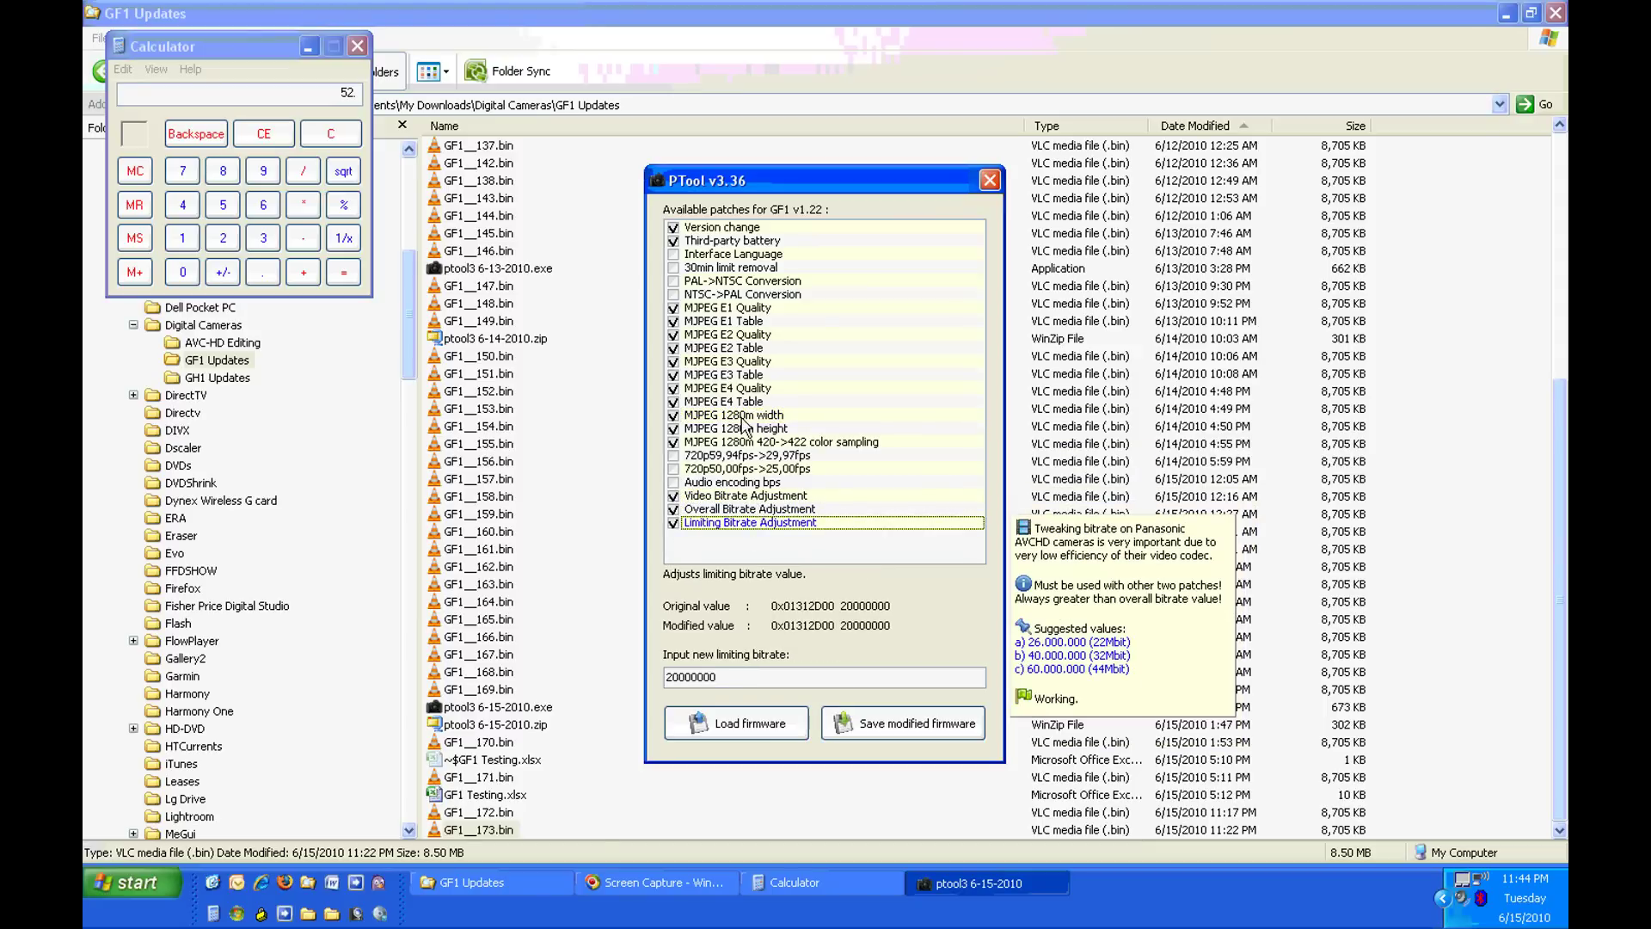
click(703, 311)
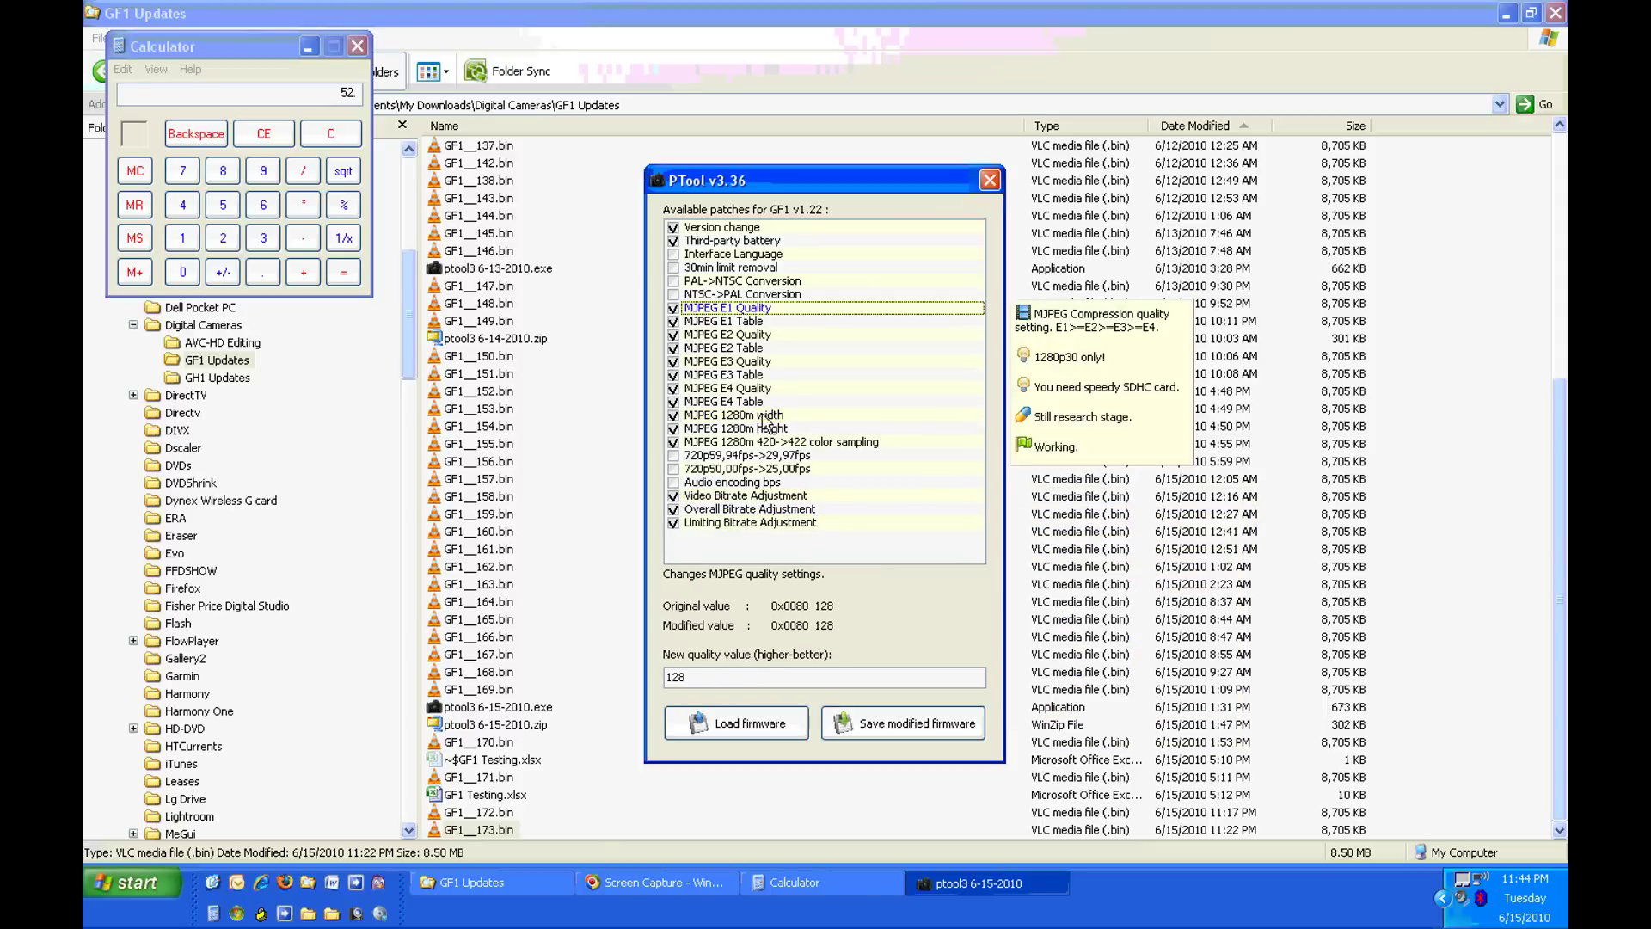
Select the MJPEG E1 quality and E2 table index values to replace them.
double_click(703, 676)
text(146)
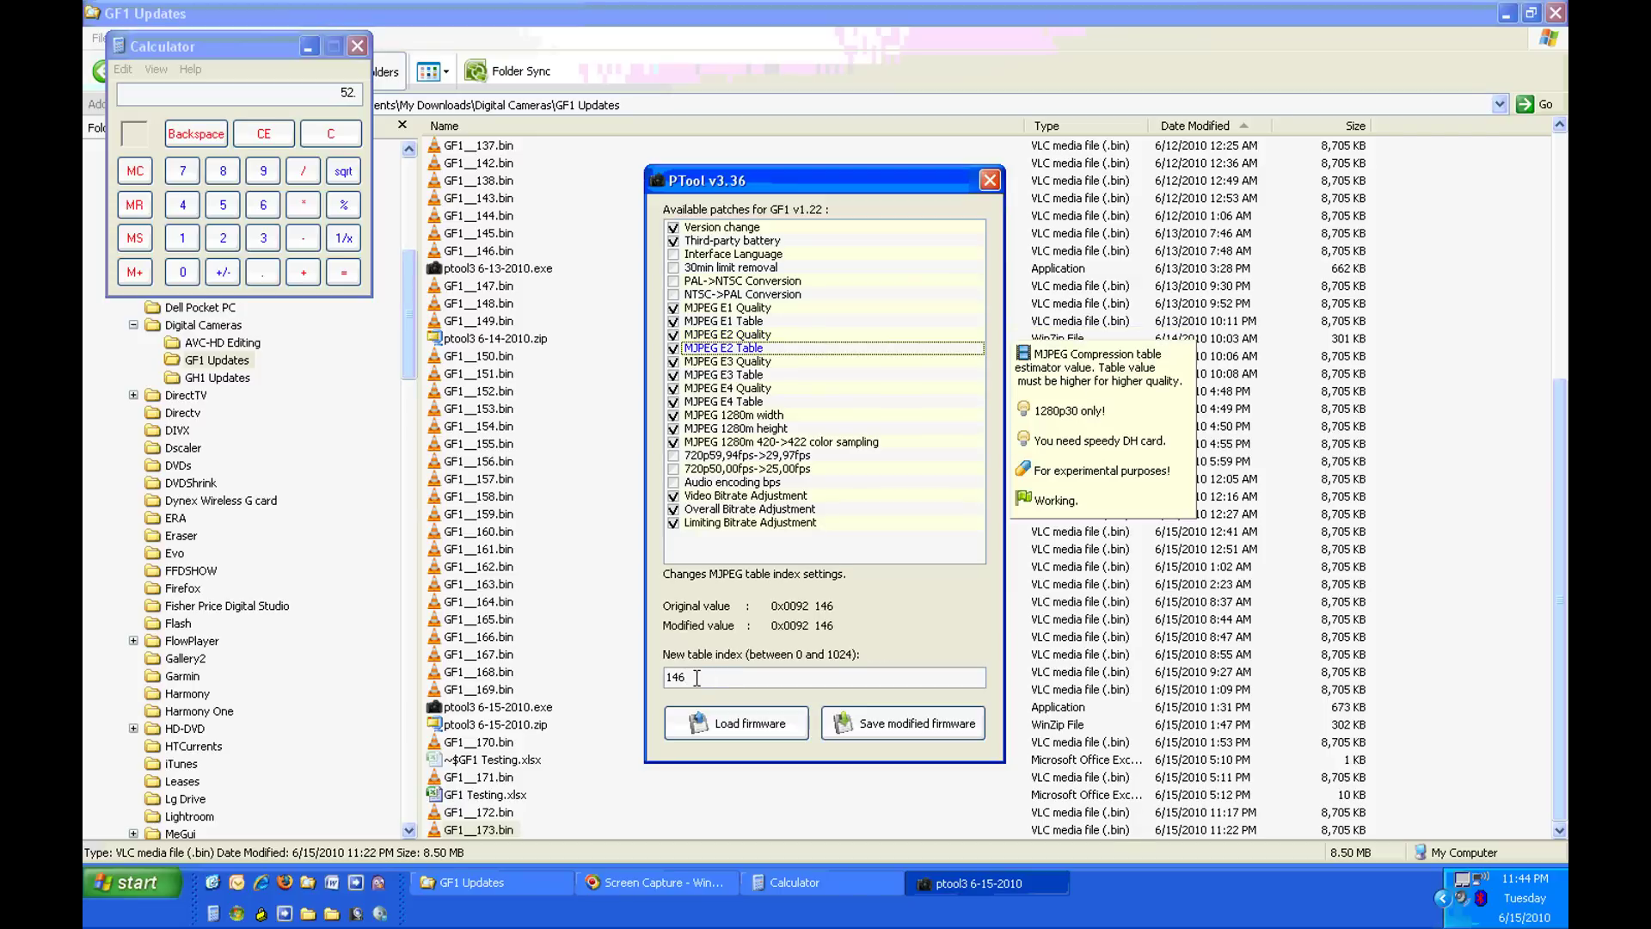
double_click(696, 678)
text(12)
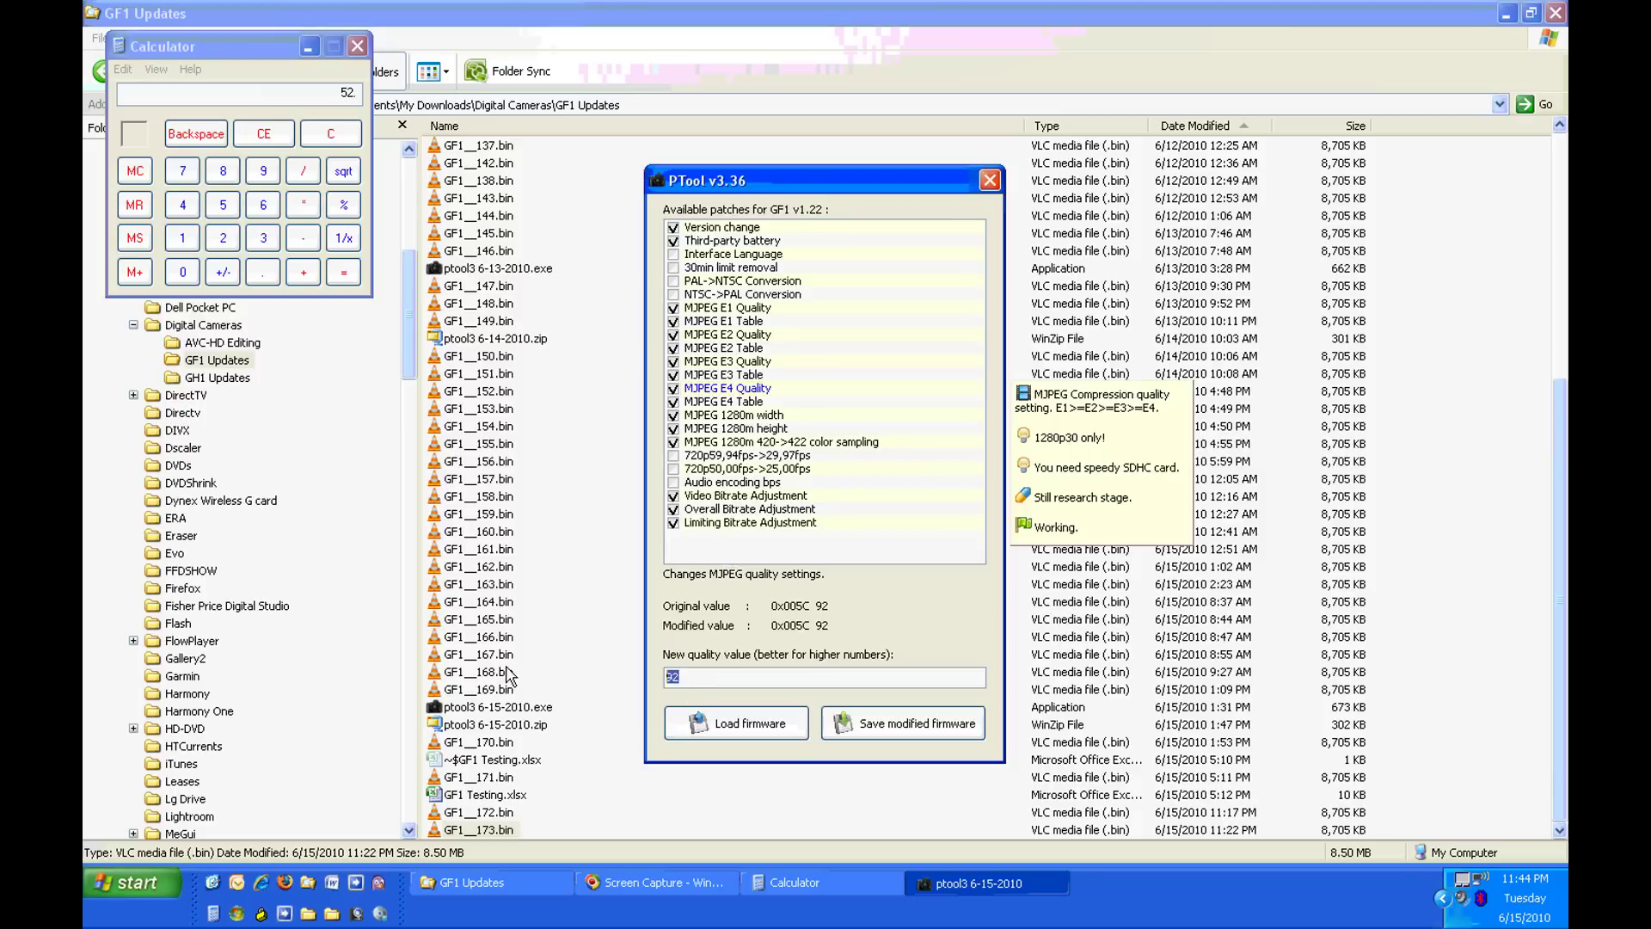
text(120)
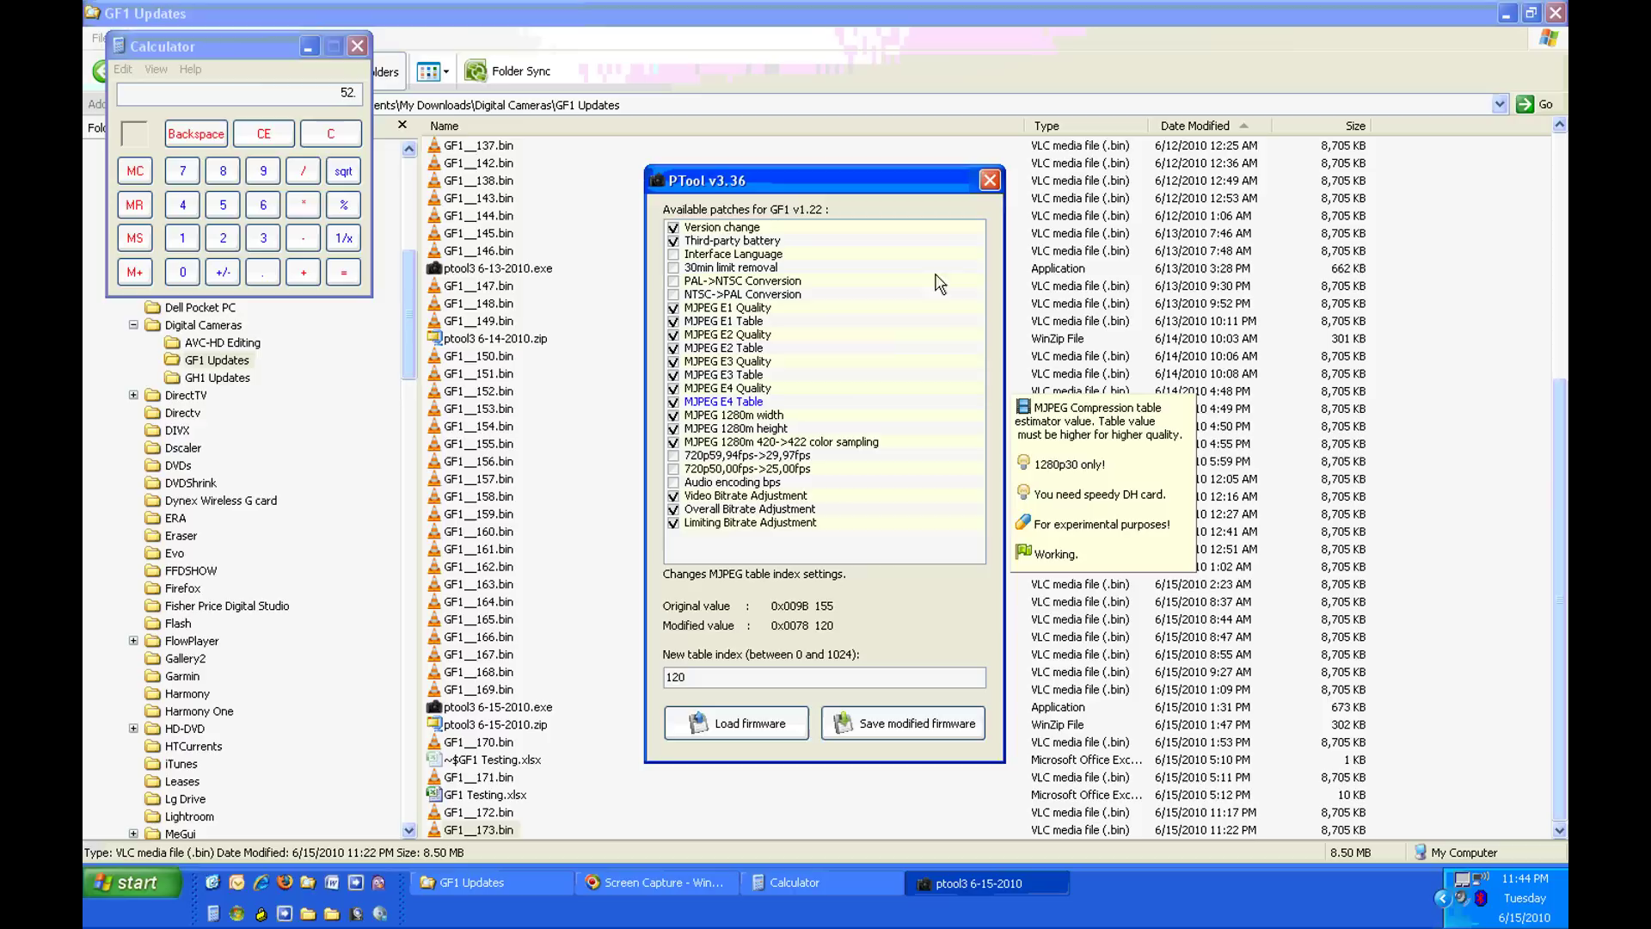
Set the MJPEG 1280m width to 1920, confirm height 1080 and review colour sampling.
click(772, 415)
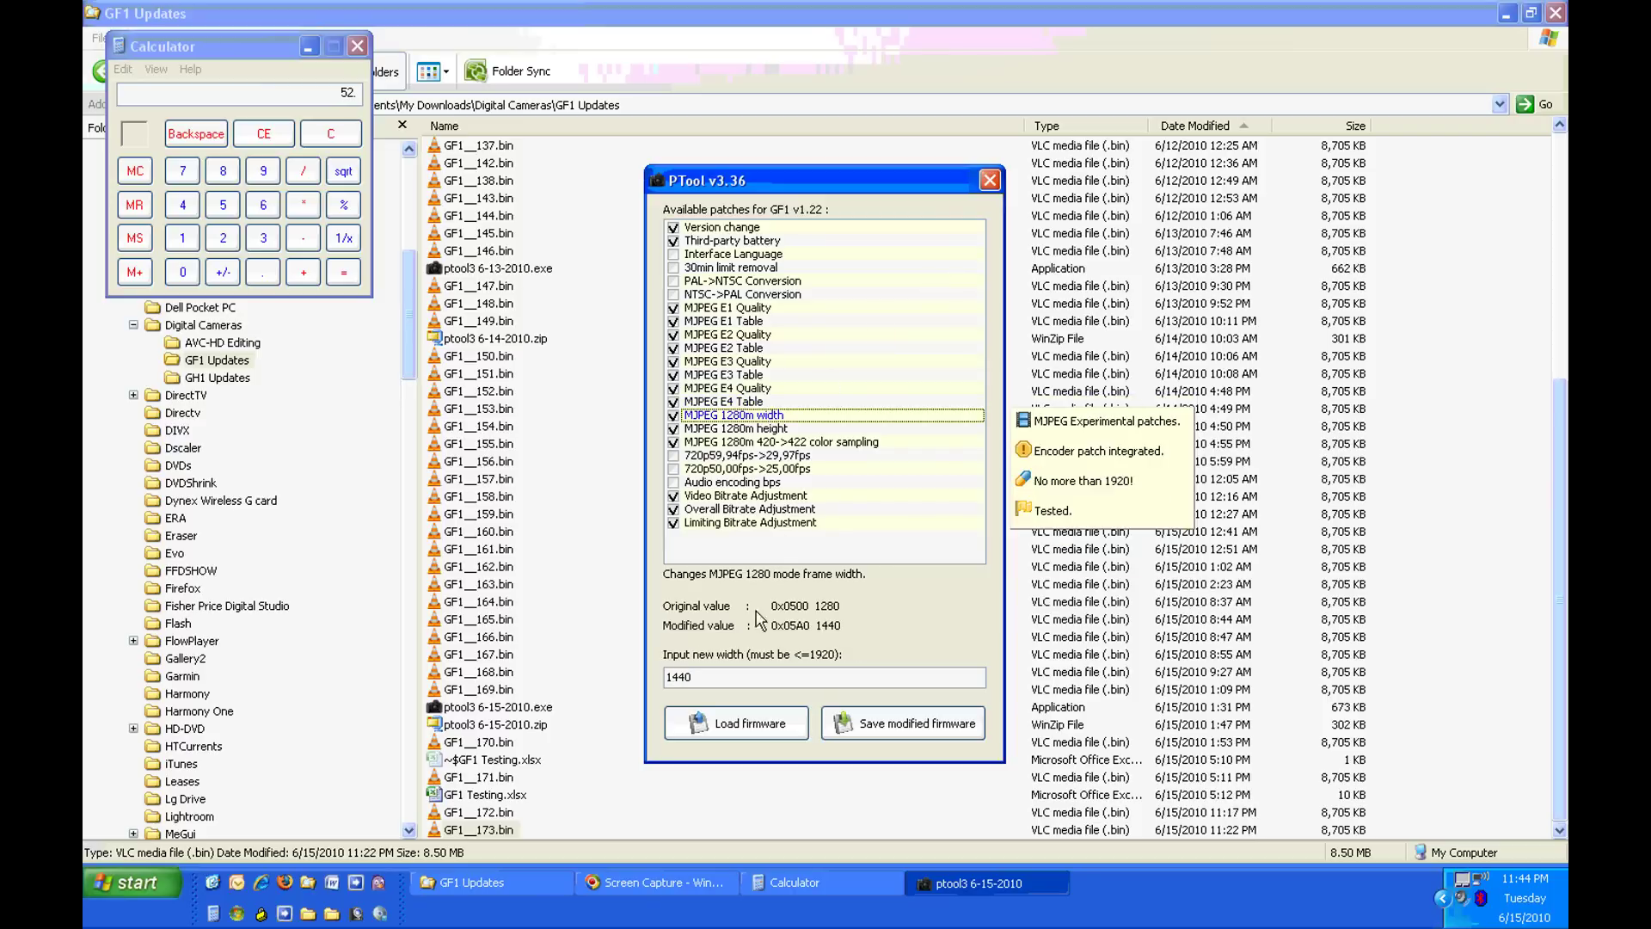
double_click(721, 673)
text(1920)
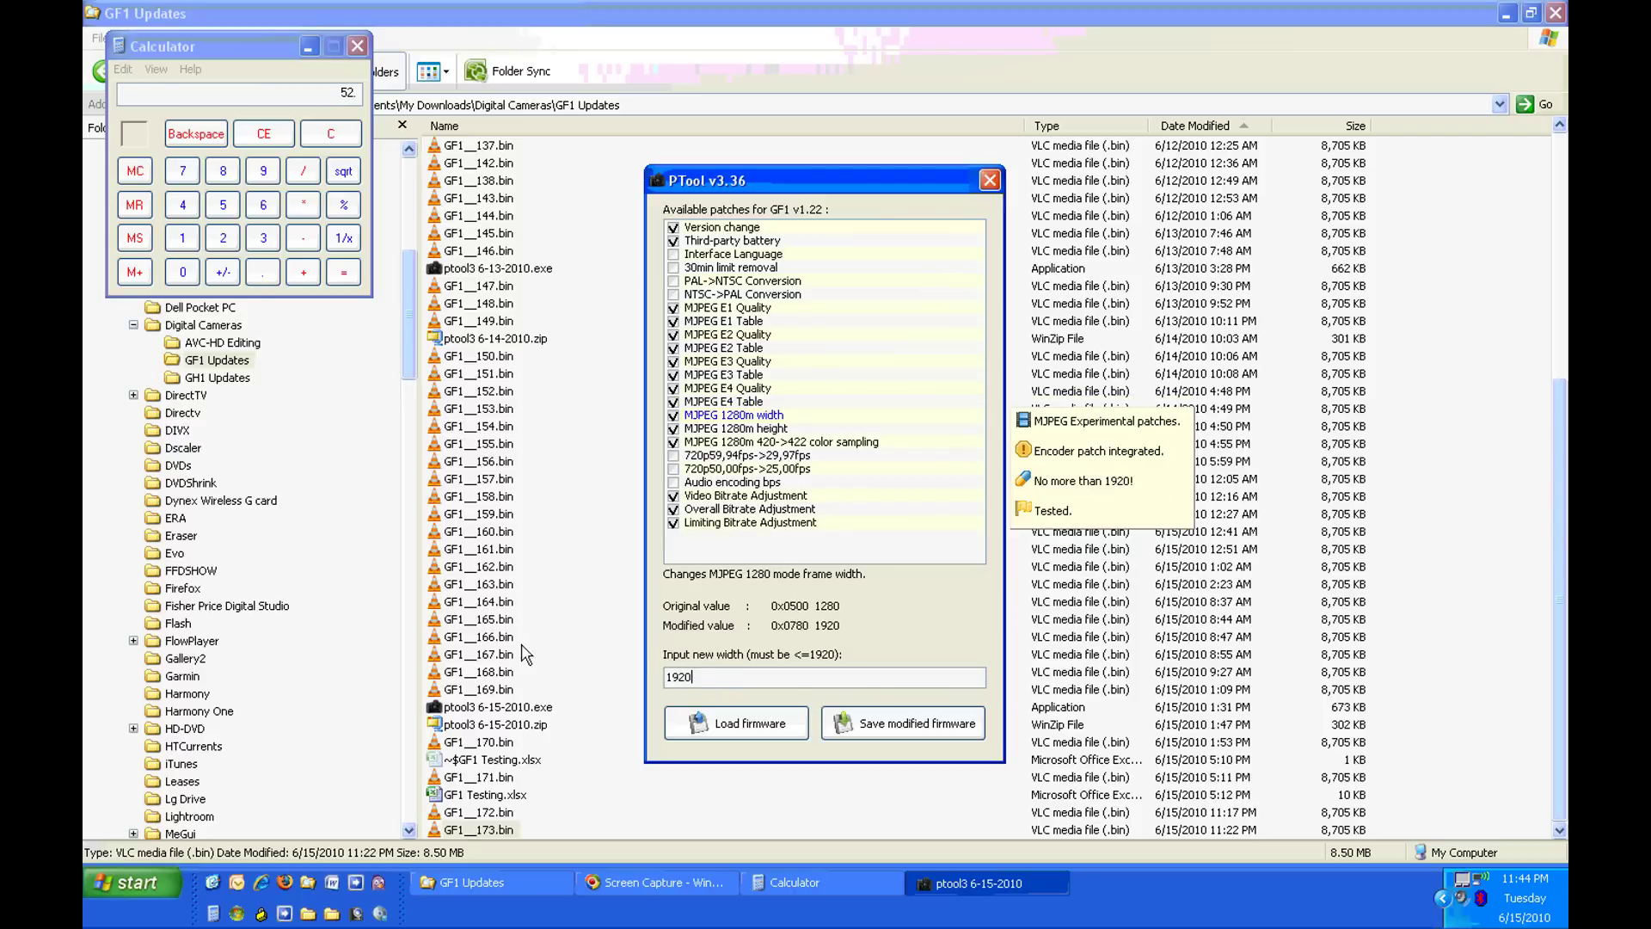
click(736, 428)
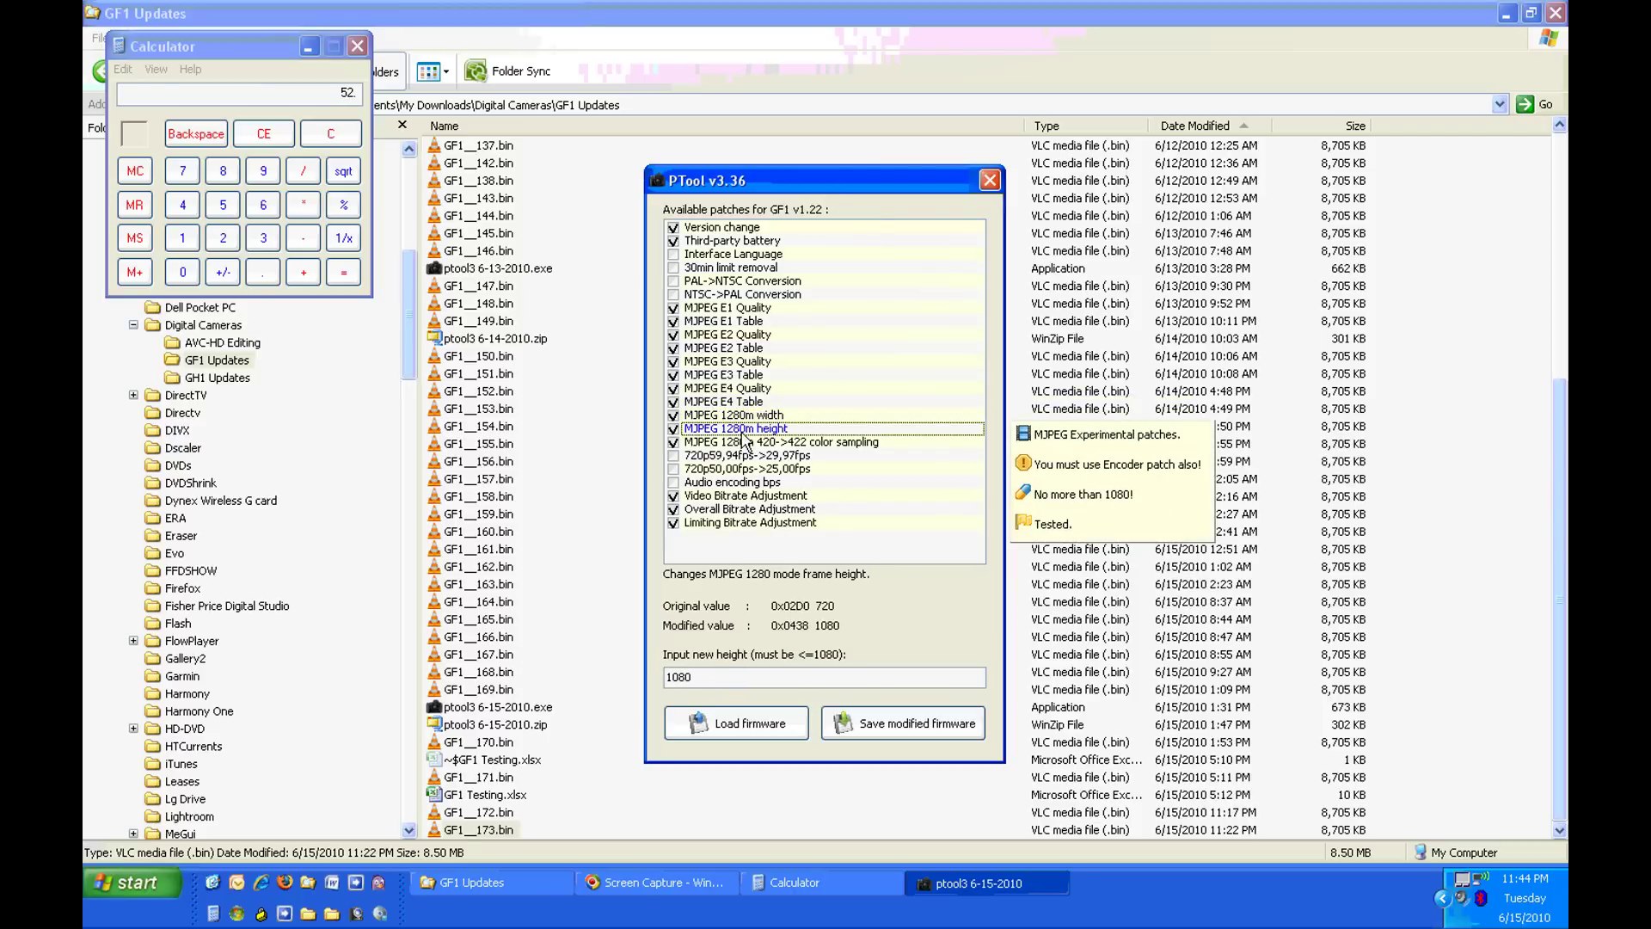
click(747, 443)
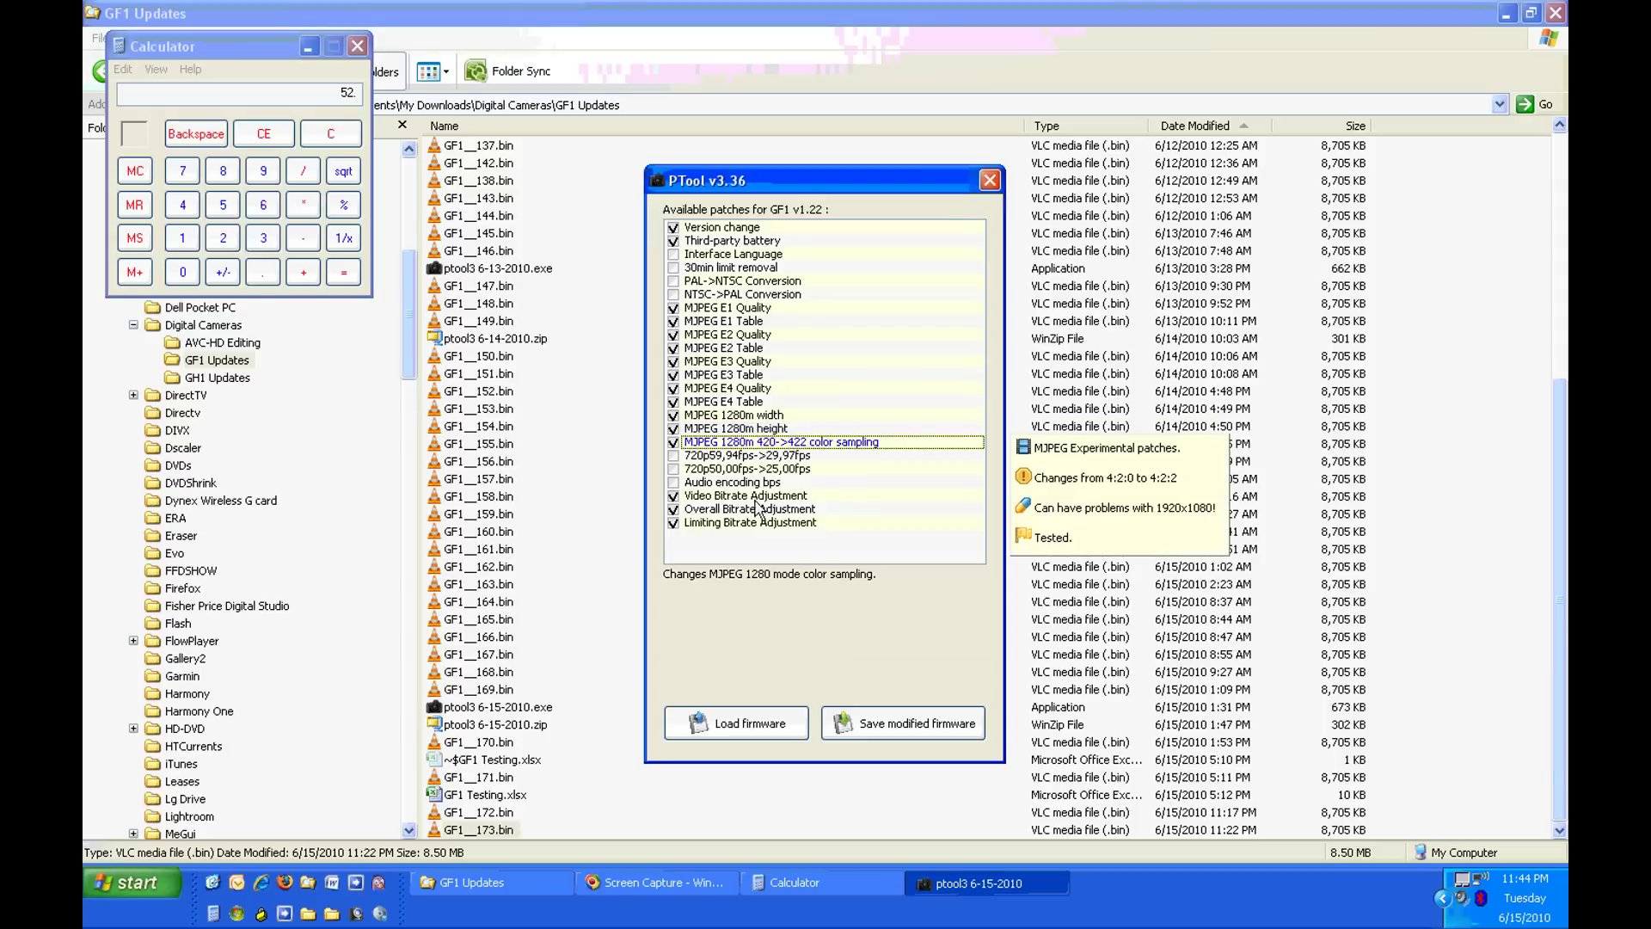
Set video bitrate to 50000000 and overall bitrate to 52000000.
click(742, 495)
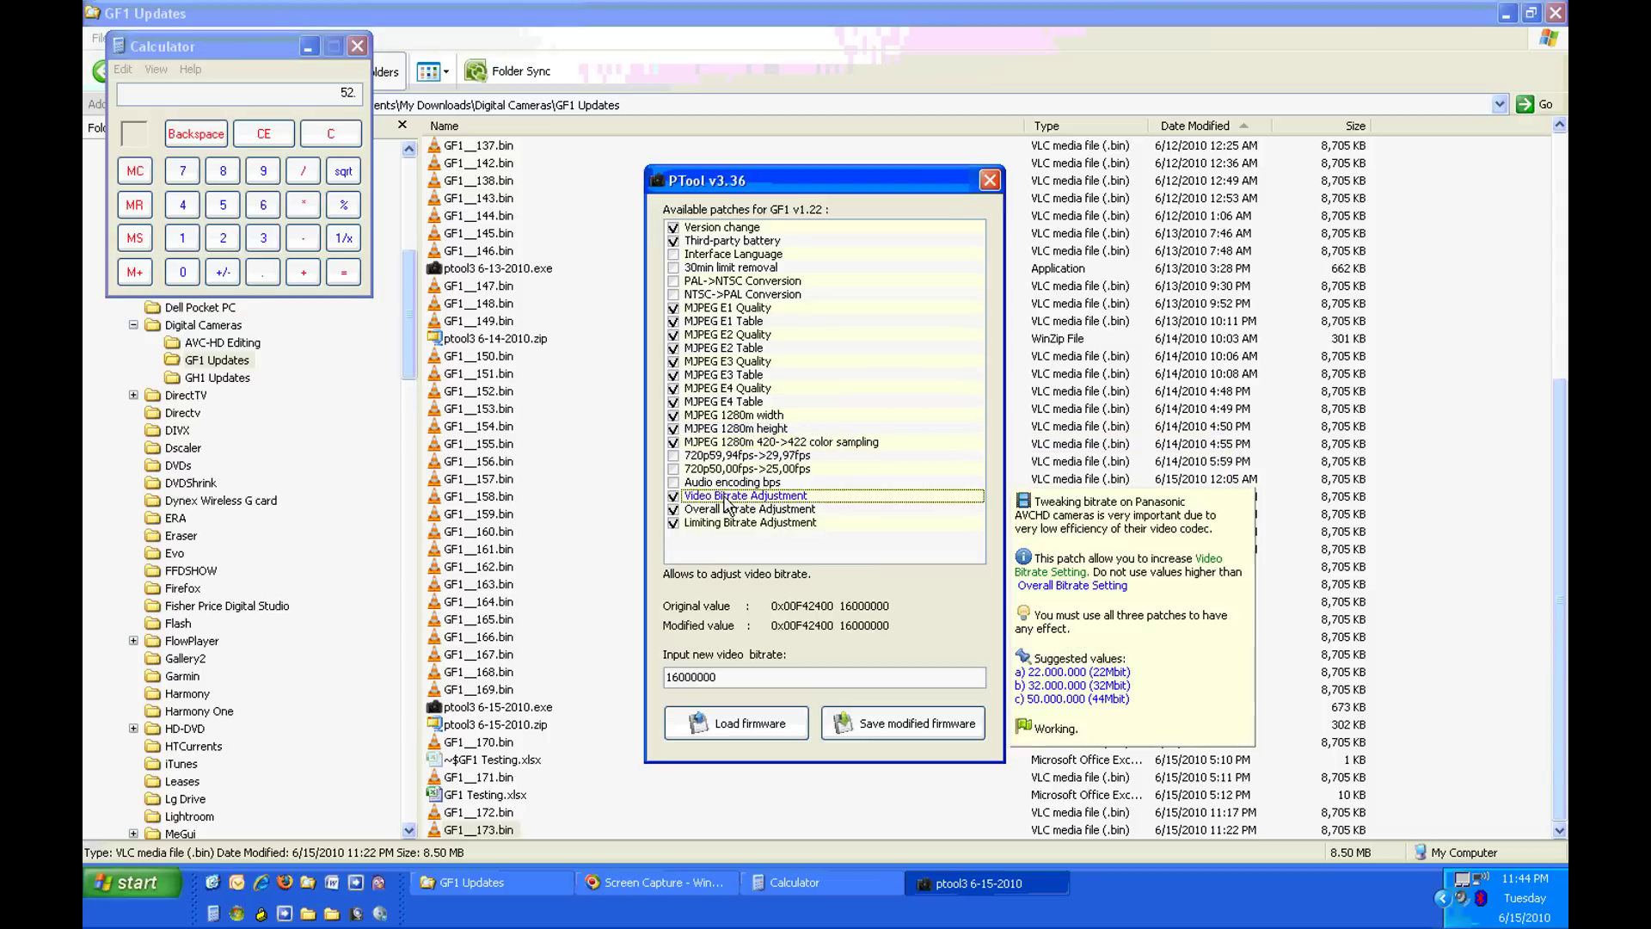
double_click(726, 675)
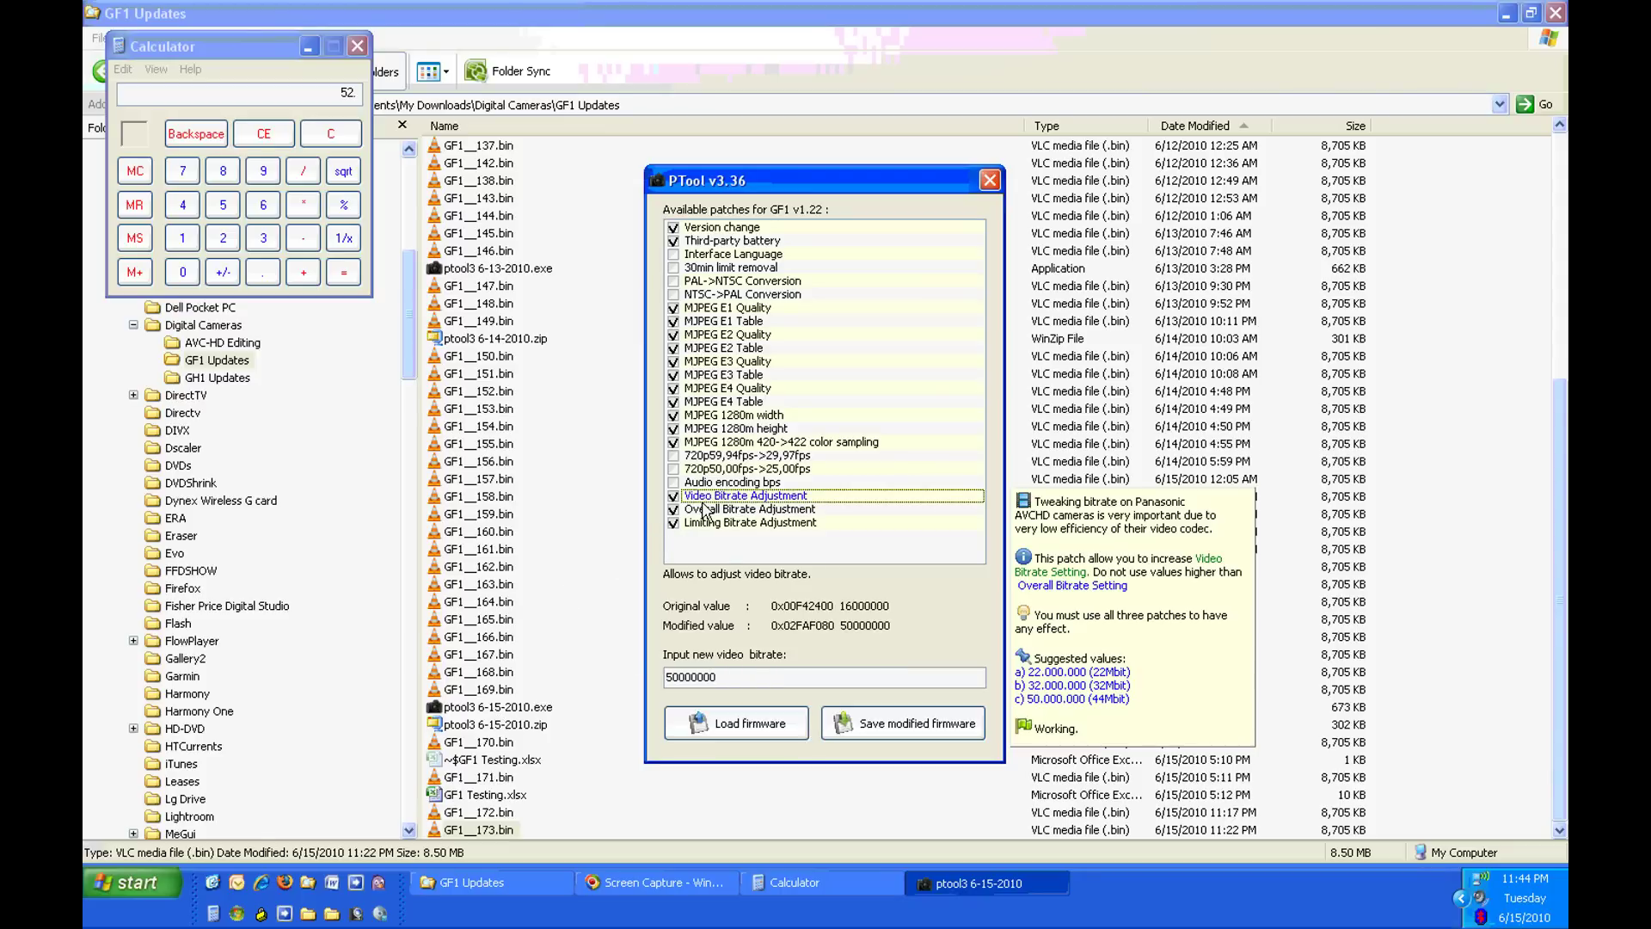
click(727, 510)
double_click(729, 681)
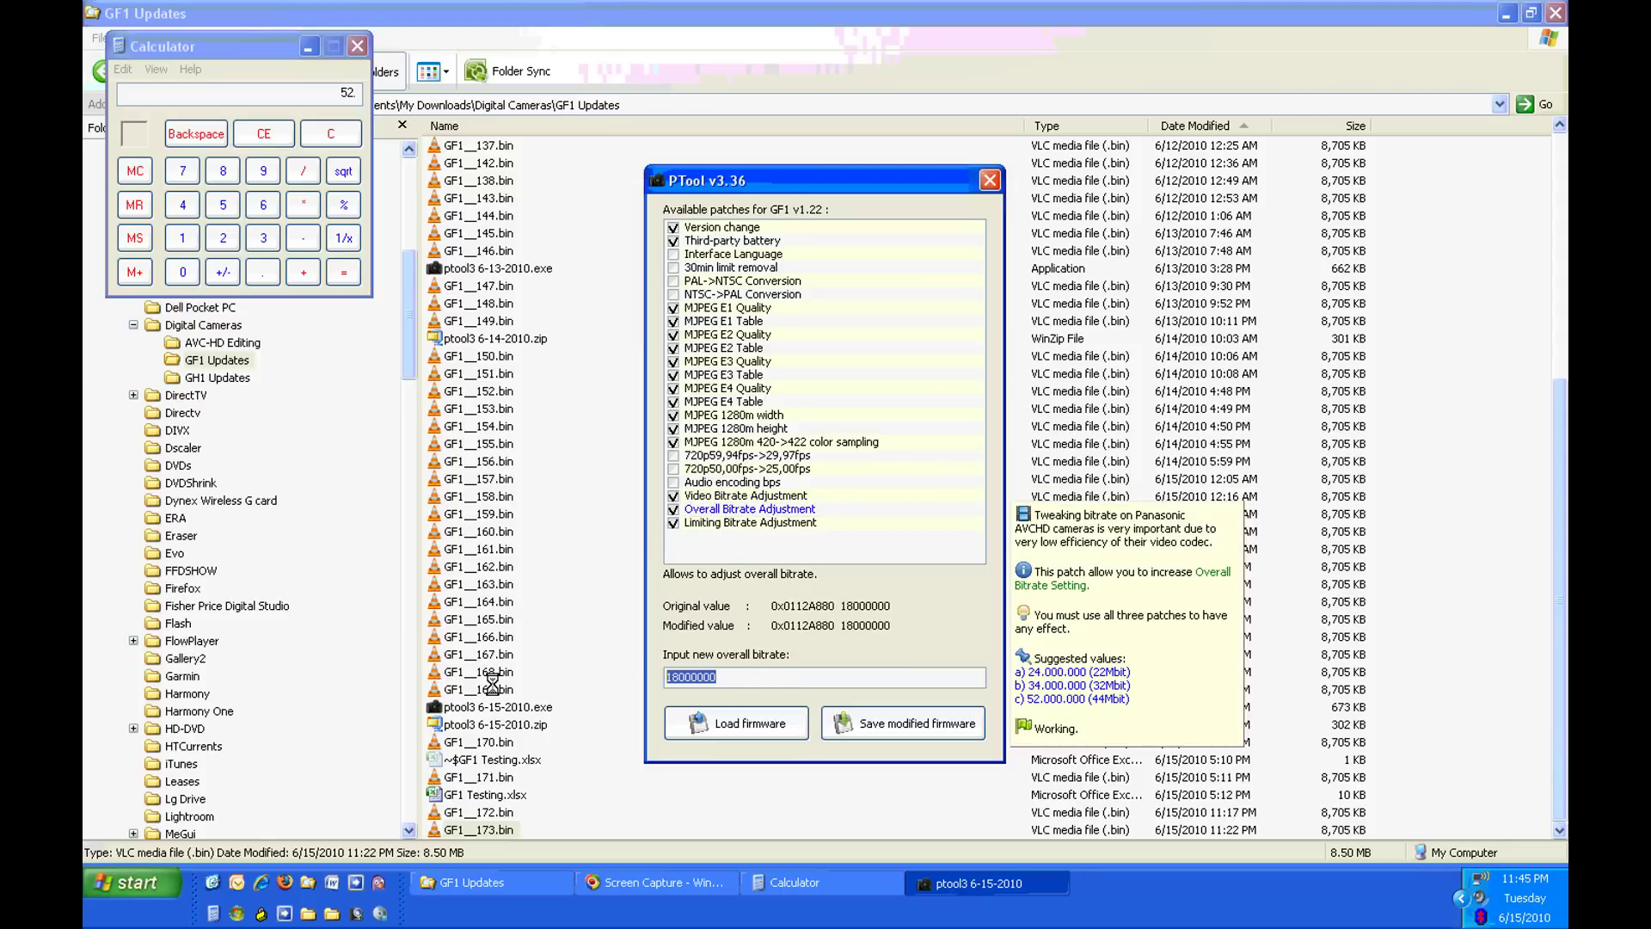
text(5200)
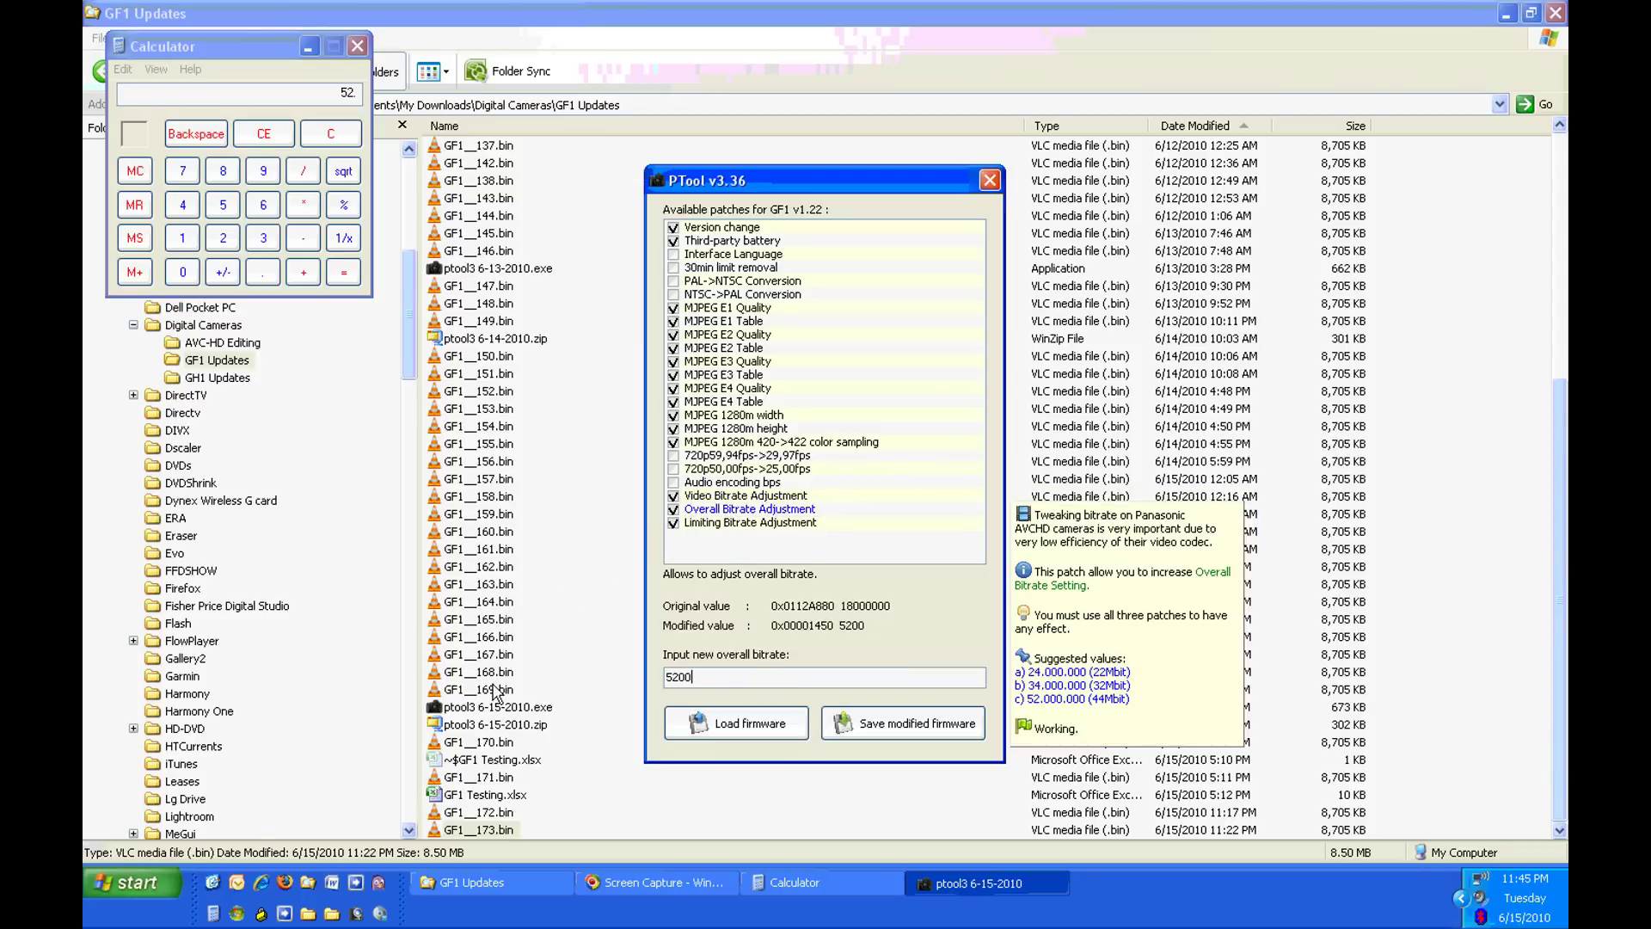
text(00)
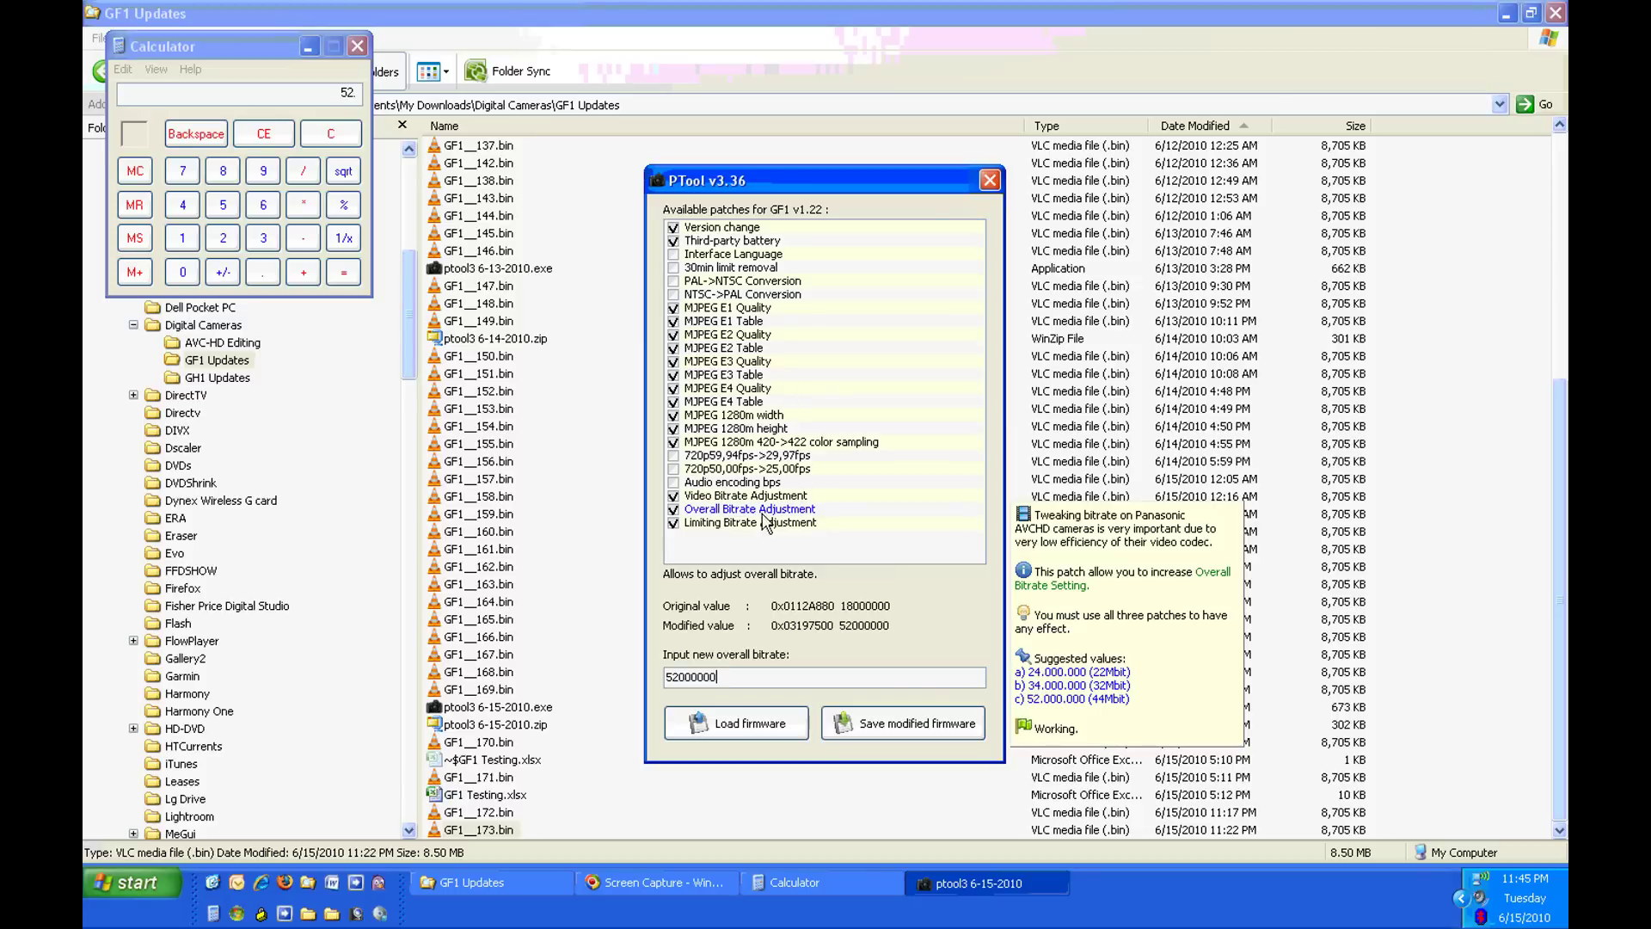